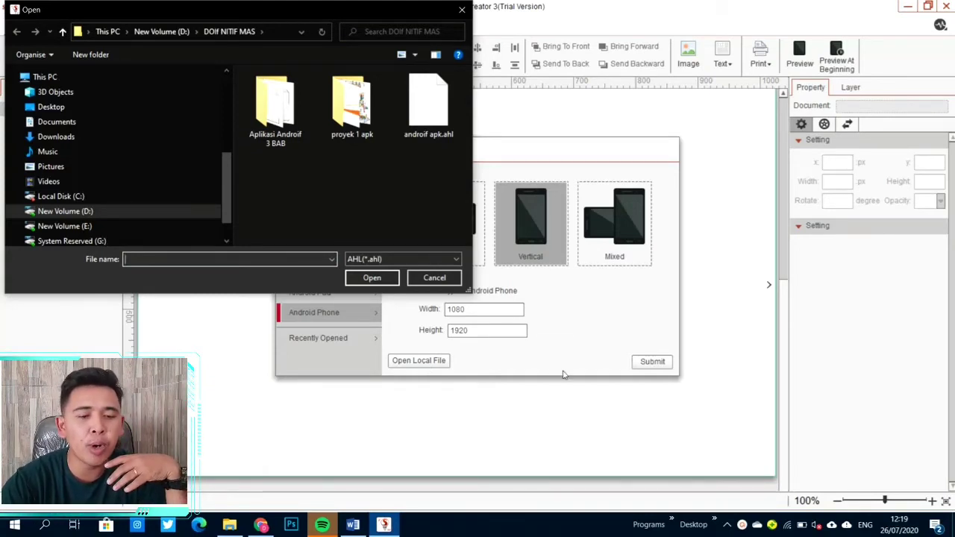
- Create a new vertical Android Phone project with a 1080 × 1920 page instead of opening a local file
left_click(433, 277)
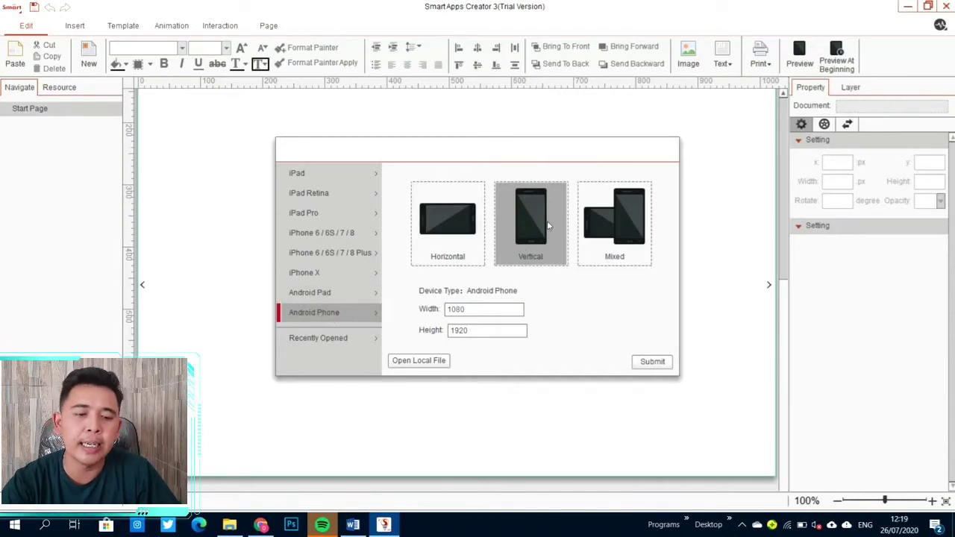
left_click(470, 220)
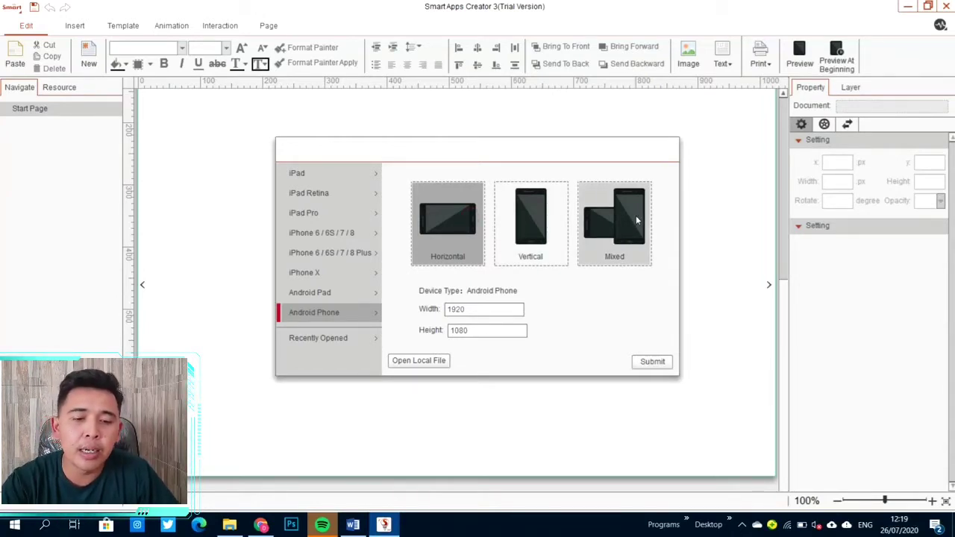
left_click(531, 221)
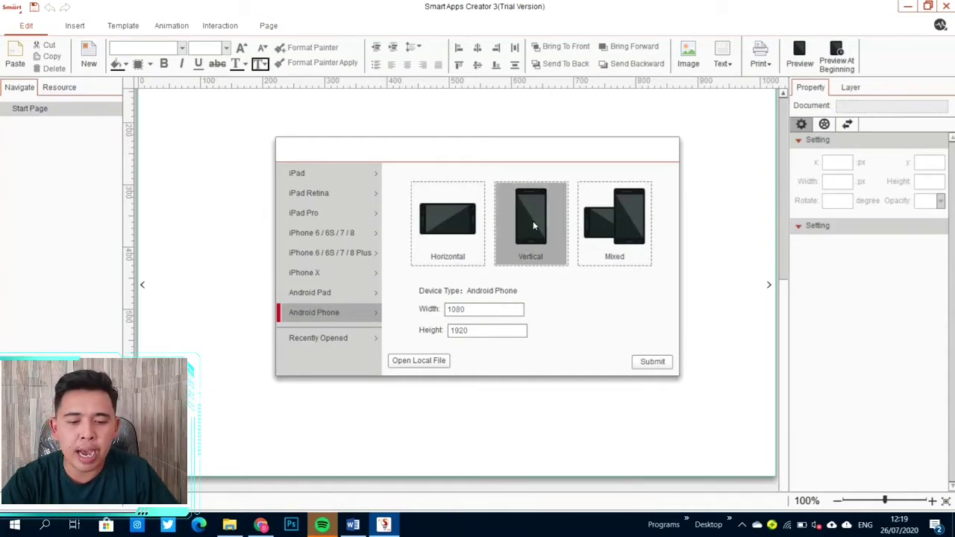
left_click(660, 362)
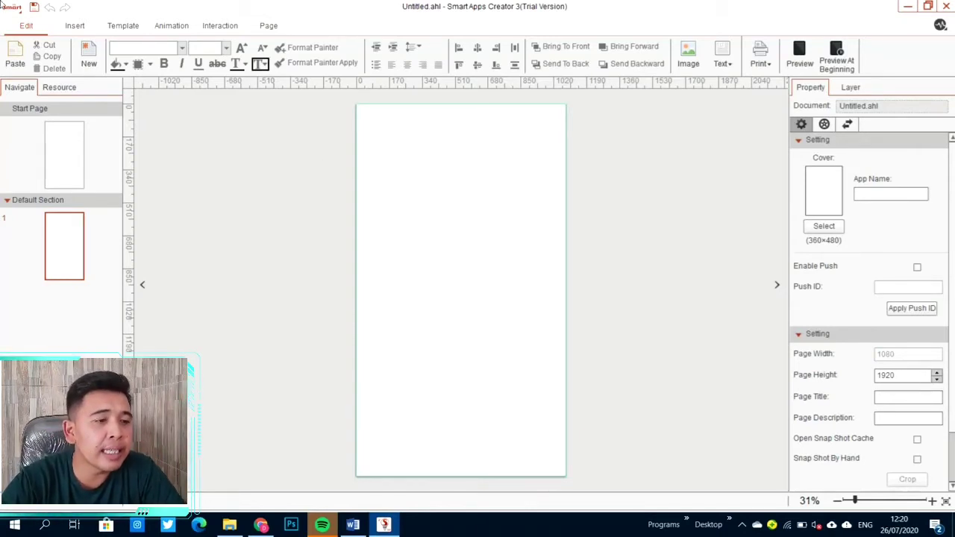
- Insert a horizontal text box in the upper part of the page, about 942 × 240 px at x 49, y 334
left_click(78, 28)
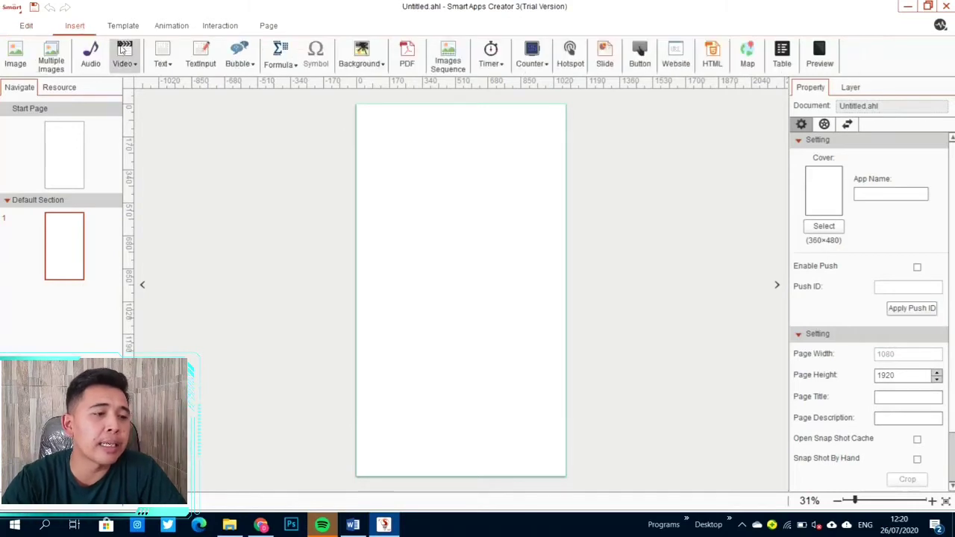
left_click(21, 63)
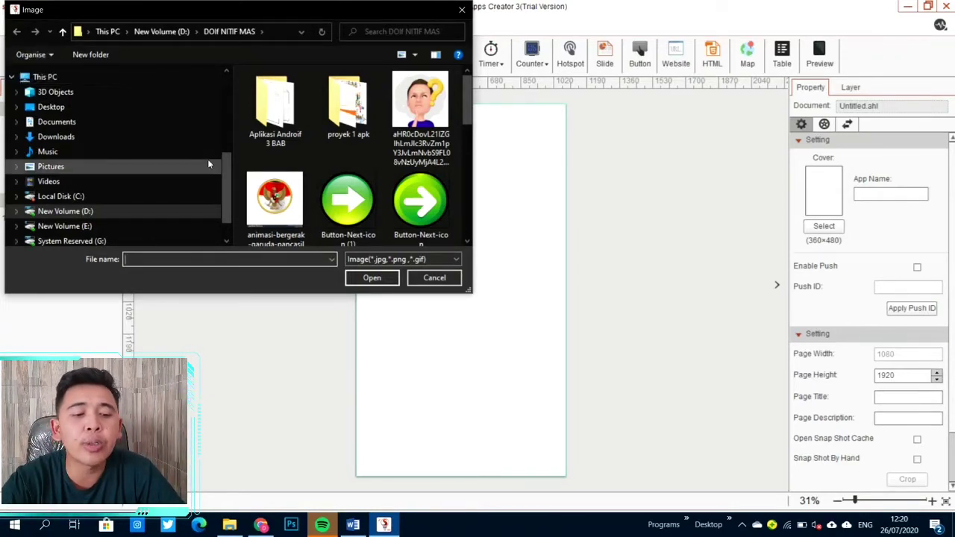
left_click(434, 278)
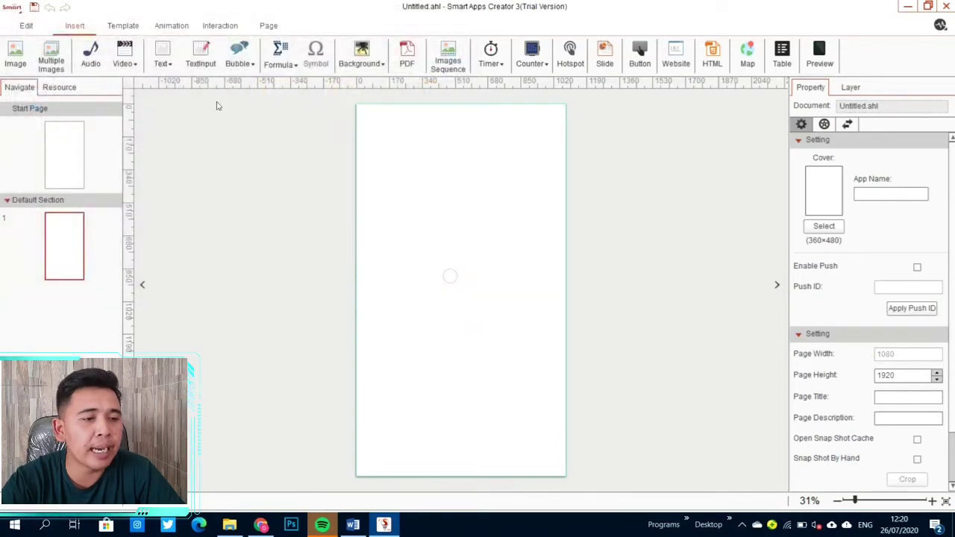
left_click(169, 61)
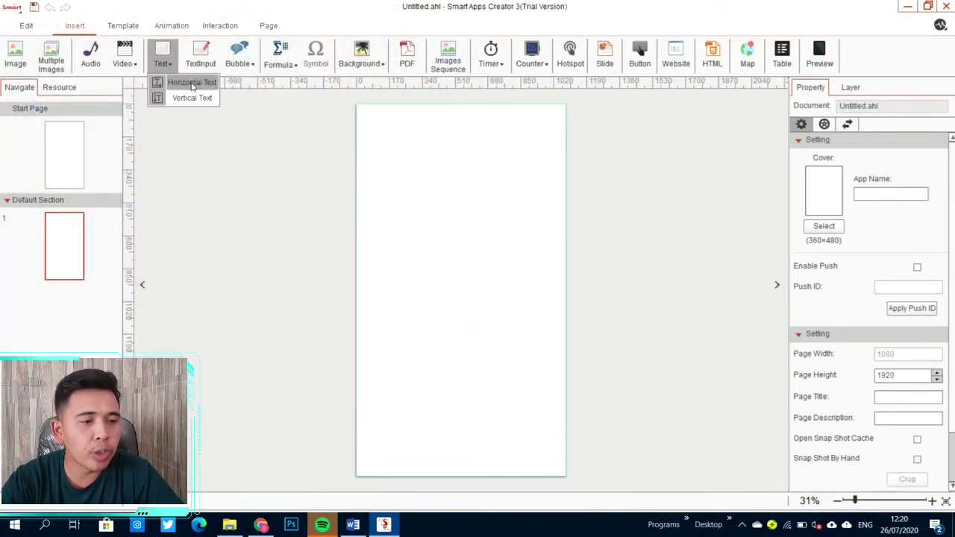
left_click(192, 85)
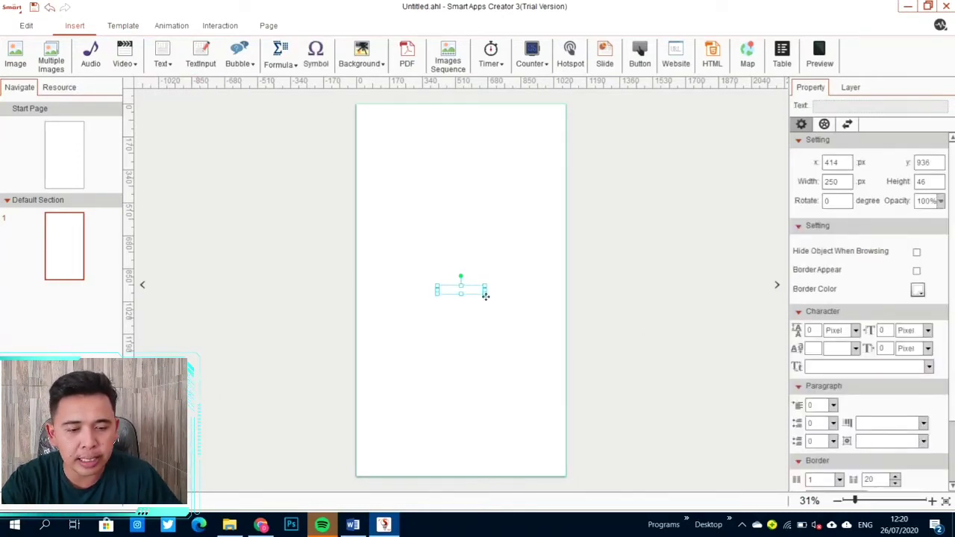
left_click_drag(485, 295, 548, 329)
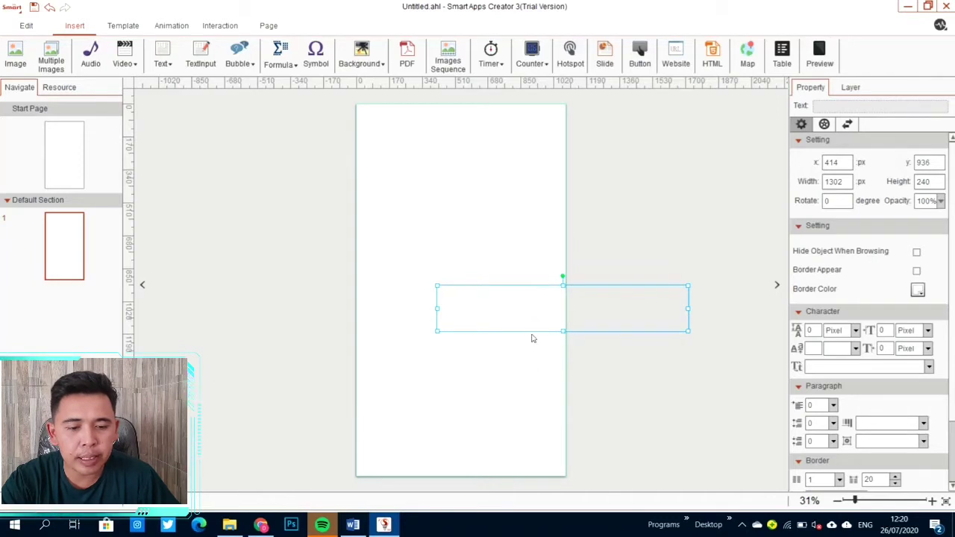
left_click_drag(532, 333, 462, 217)
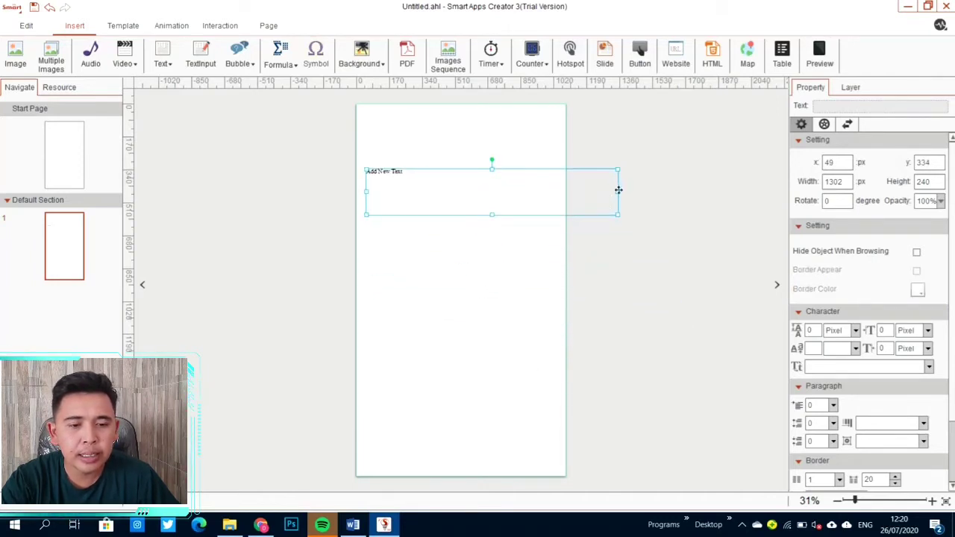
left_click_drag(618, 192, 547, 199)
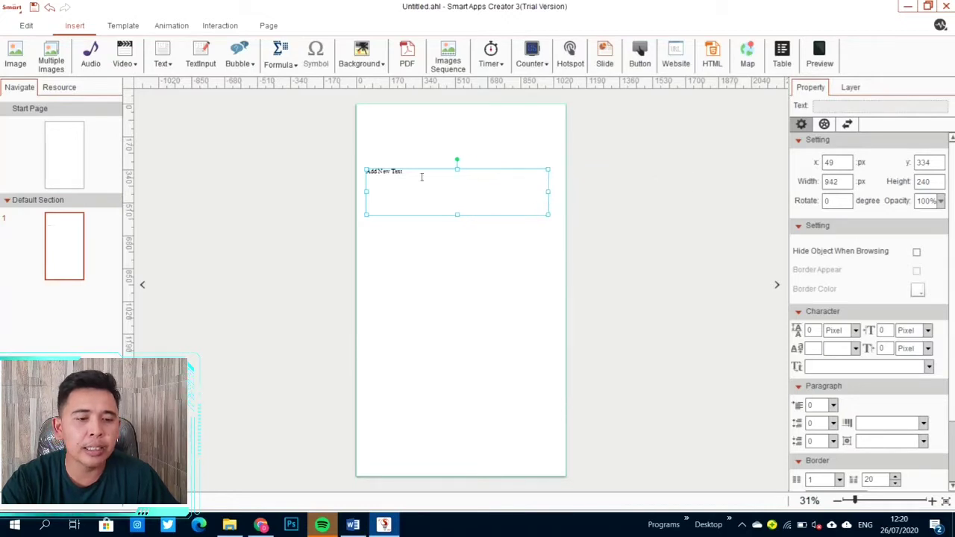
- Replace the text box's placeholder with the question "1. SIAPAKAH PRESIDEN PERTAMA INDONESIA?"
double_click(411, 175)
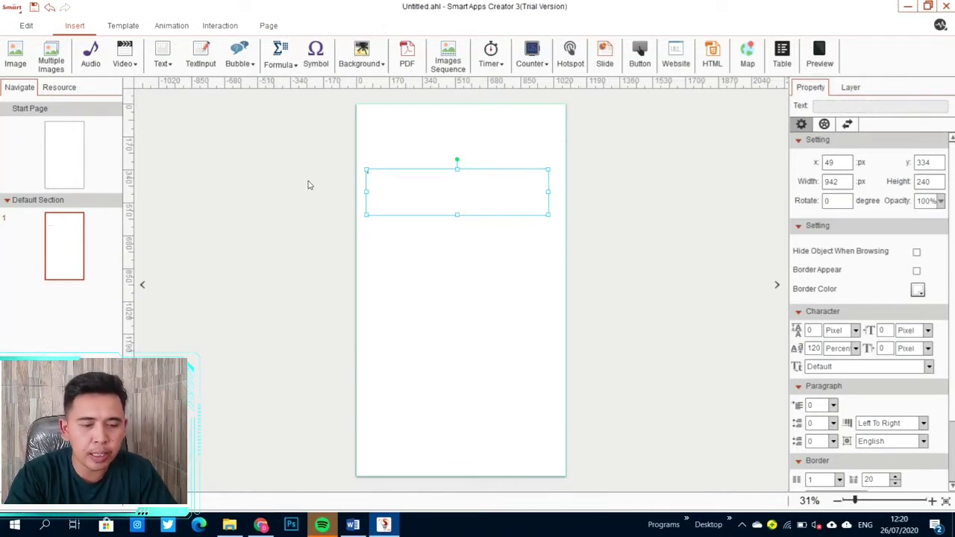
type("PAKAH P")
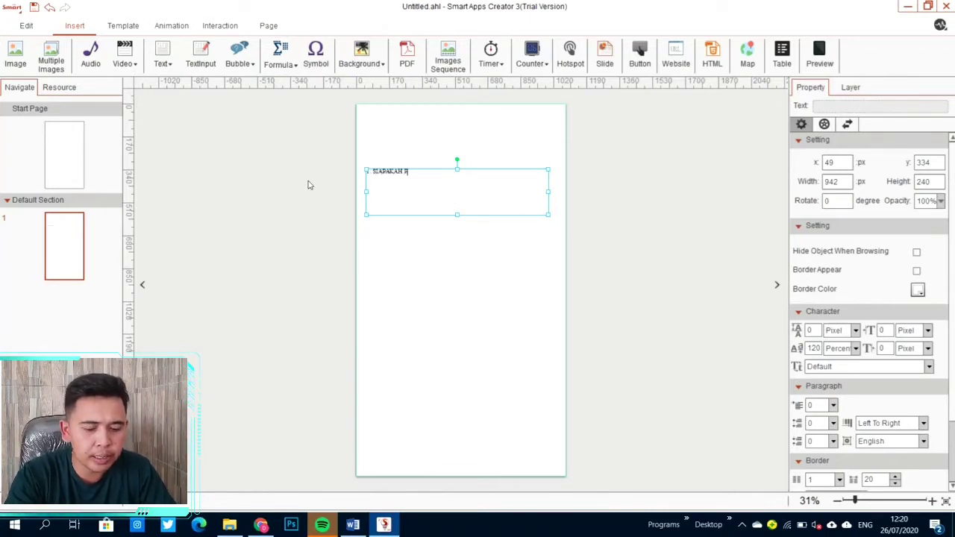
type("RESIDEN P")
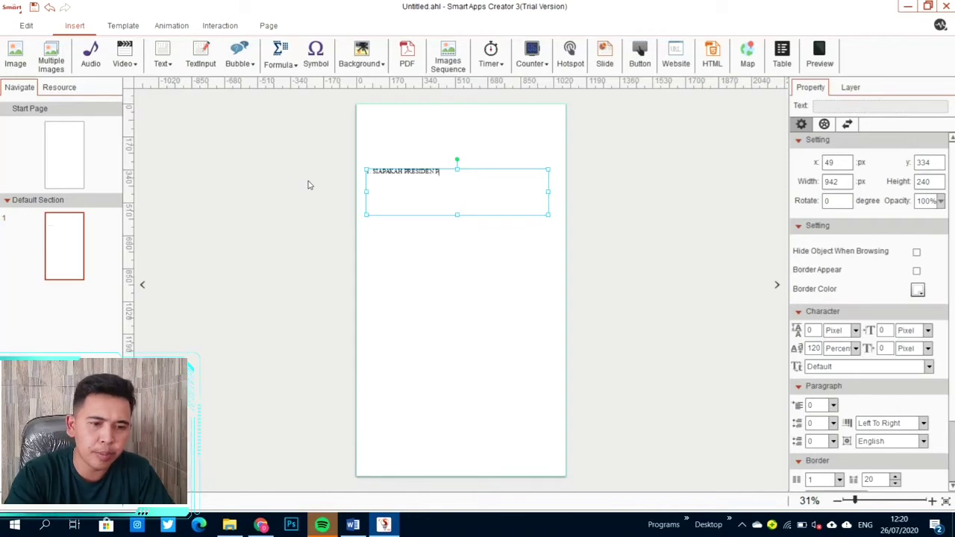
type("ERTAMA IN")
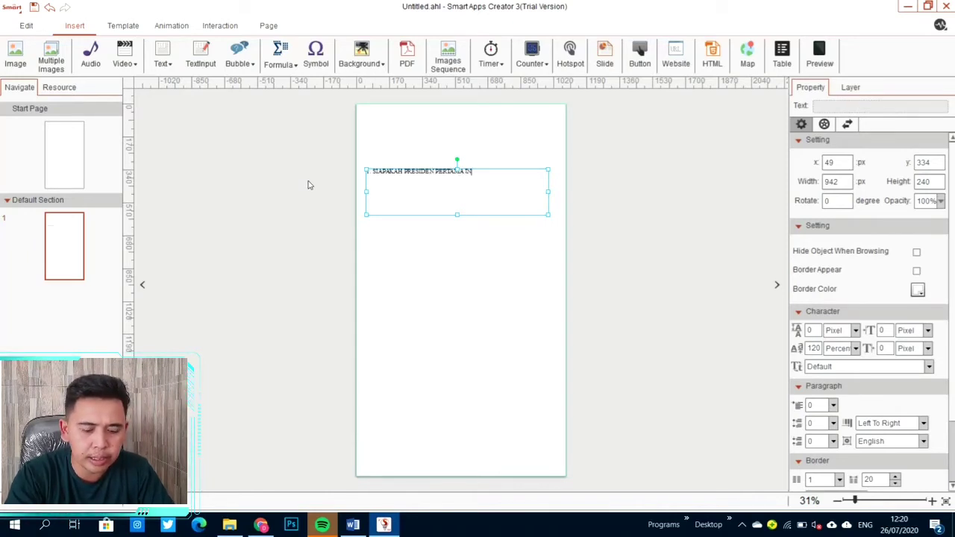
type("DONESIA")
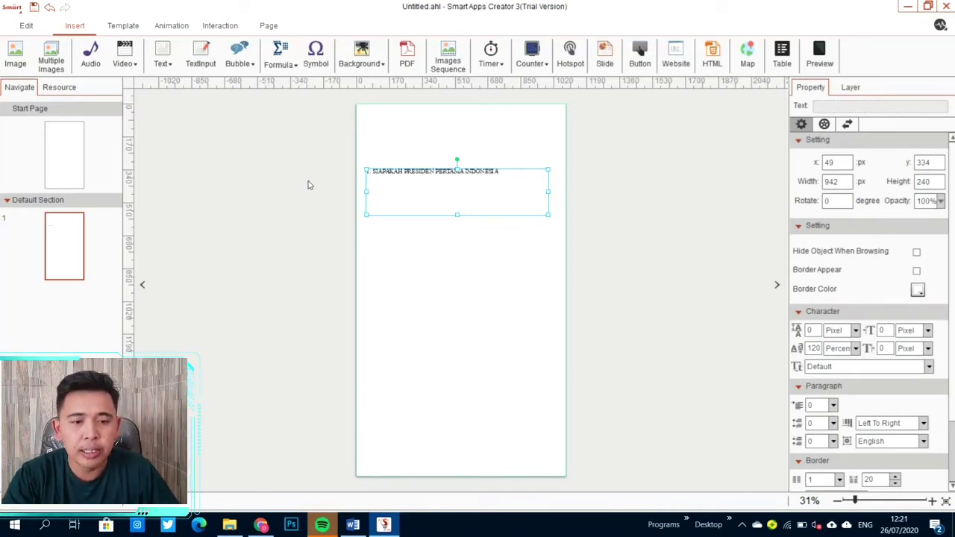
type(" ?")
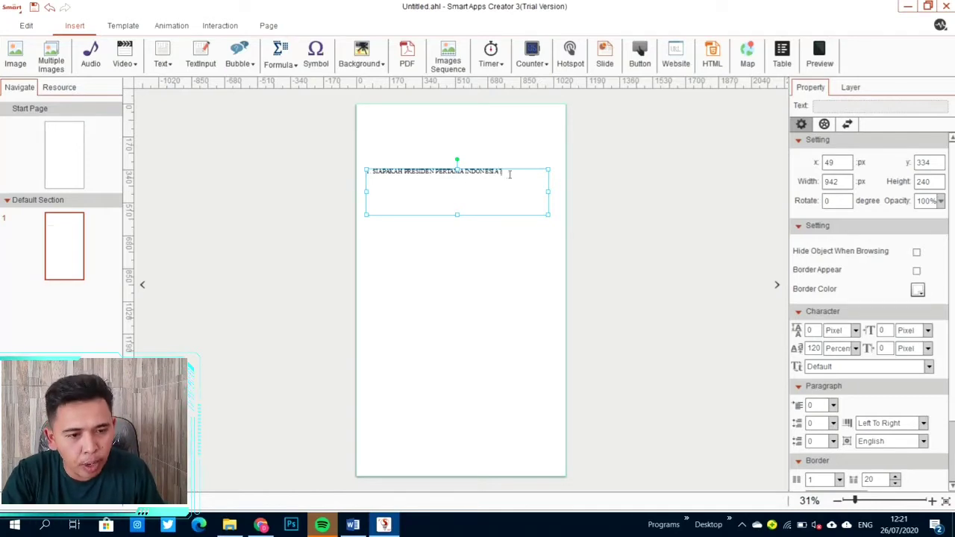
- Set the question text to font size 54 and move its box down to about x 58, y 588
left_click_drag(511, 174, 367, 174)
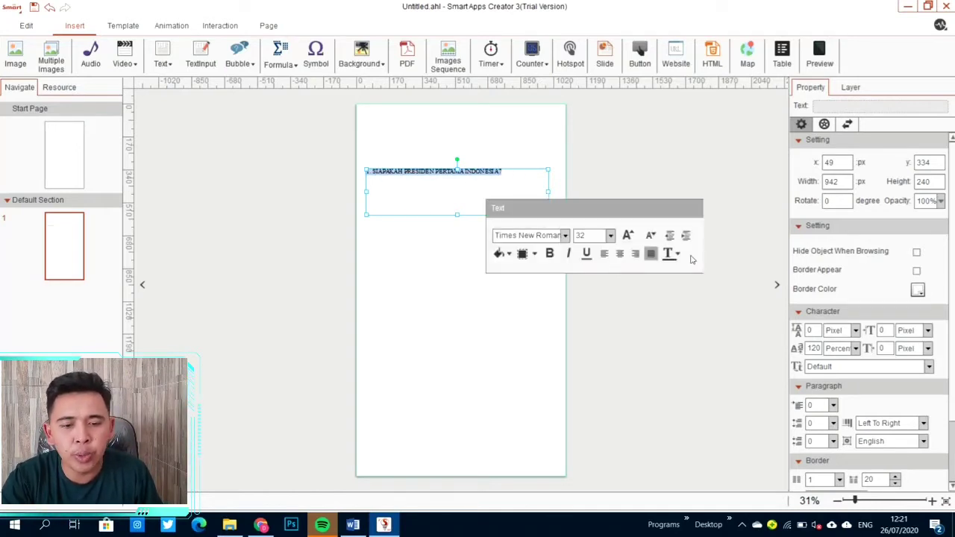
left_click(611, 235)
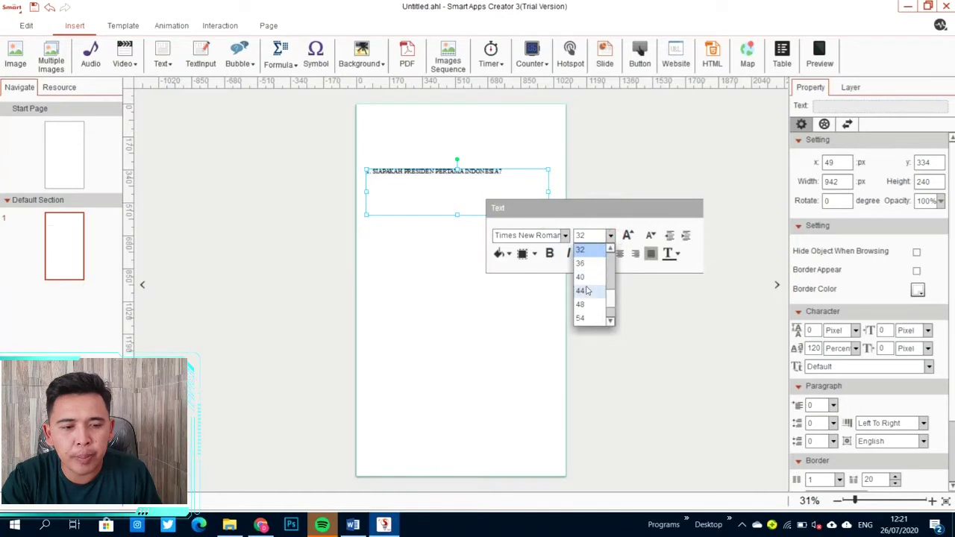
left_click(581, 319)
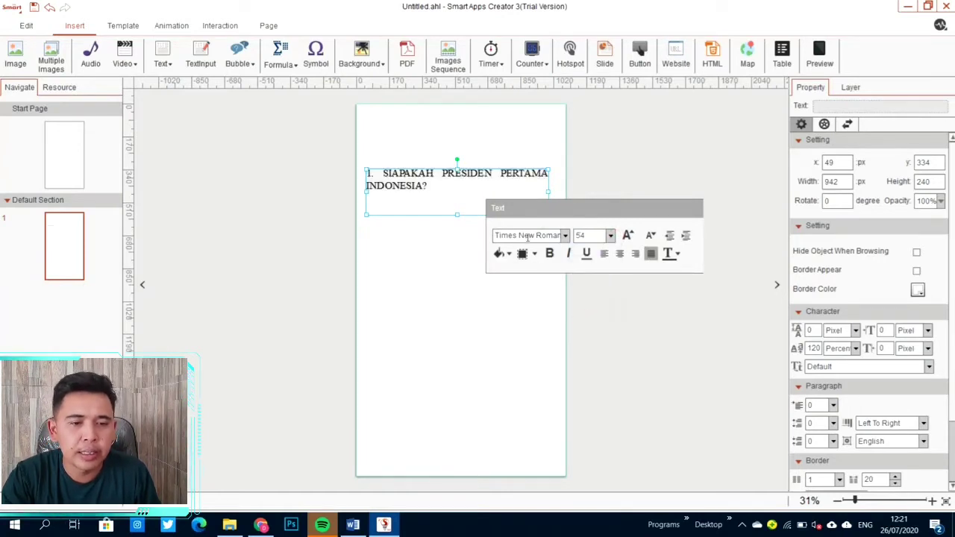
left_click(460, 188)
left_click_drag(474, 213, 476, 264)
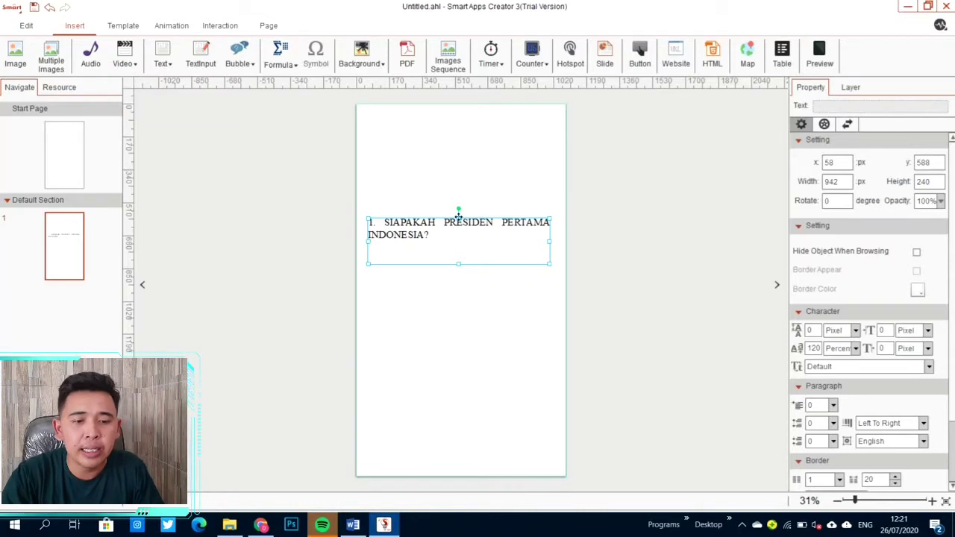
left_click(503, 306)
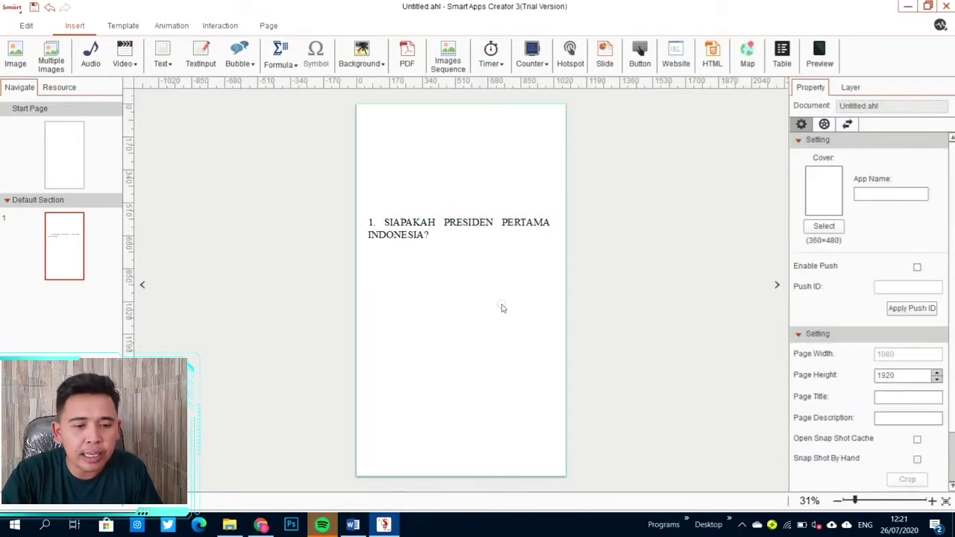
- Add the answer option "A. Soekarno" on a new line below the question
left_click(442, 237)
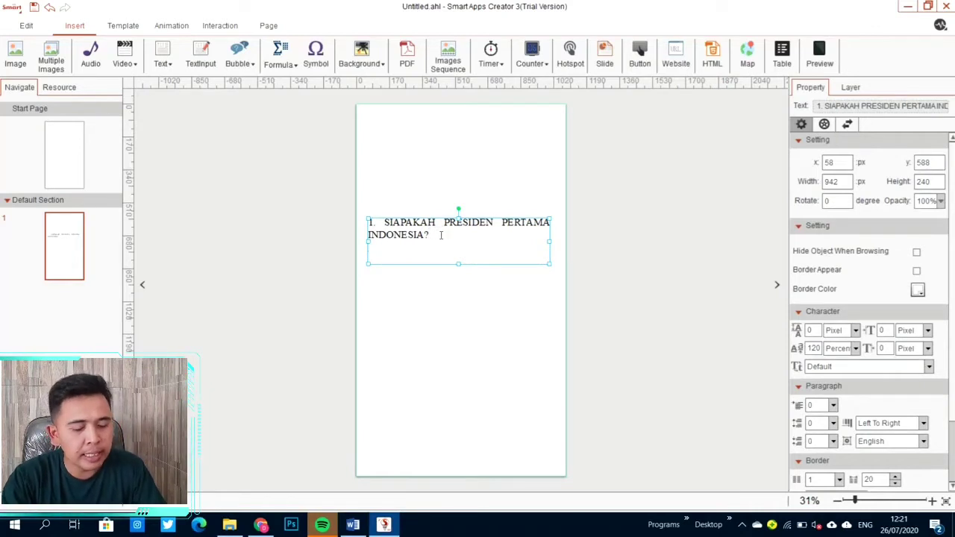
key("Return")
type("A. p")
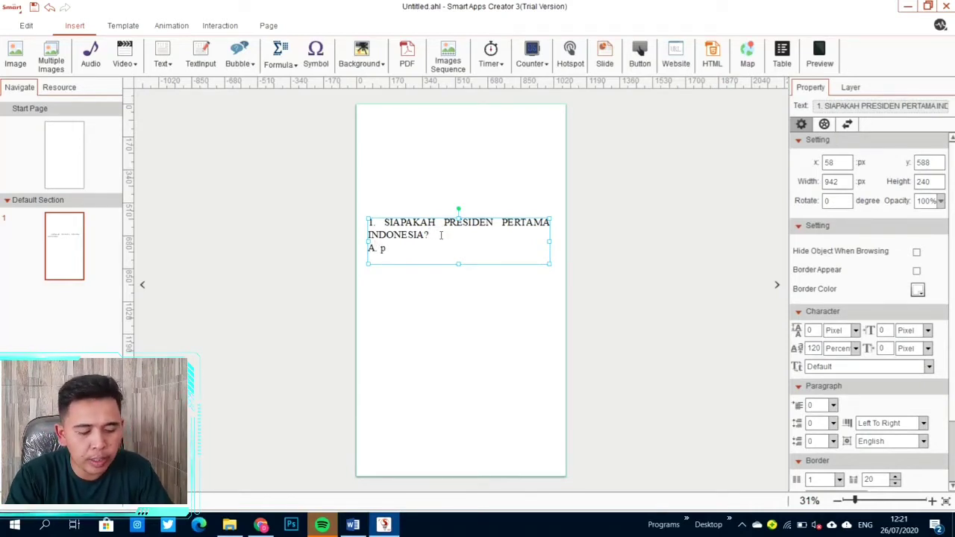
key("BackSpace")
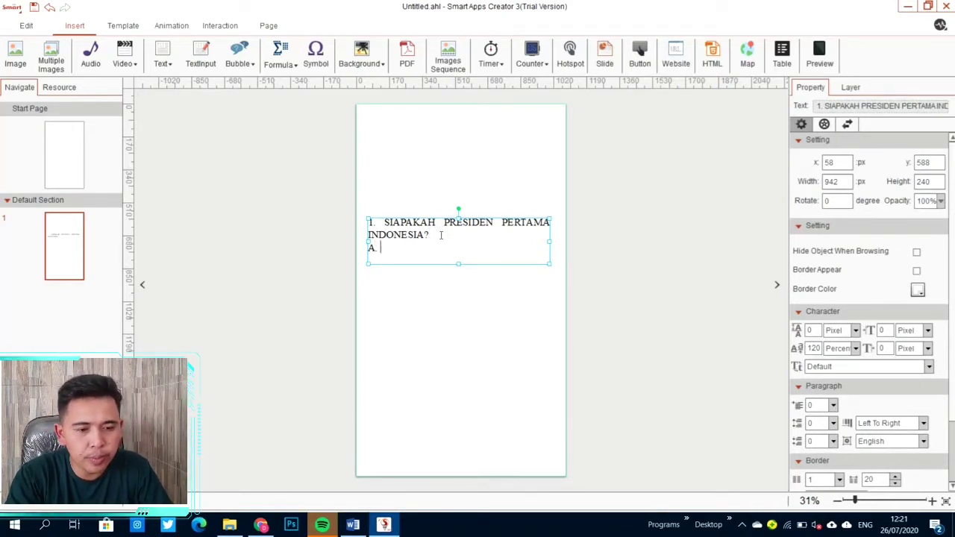
type("Soe")
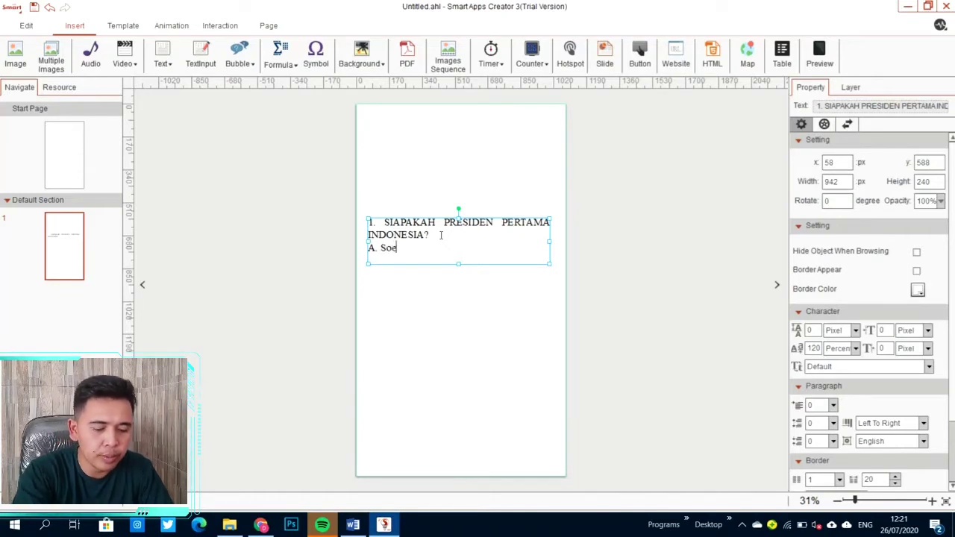
type("karno")
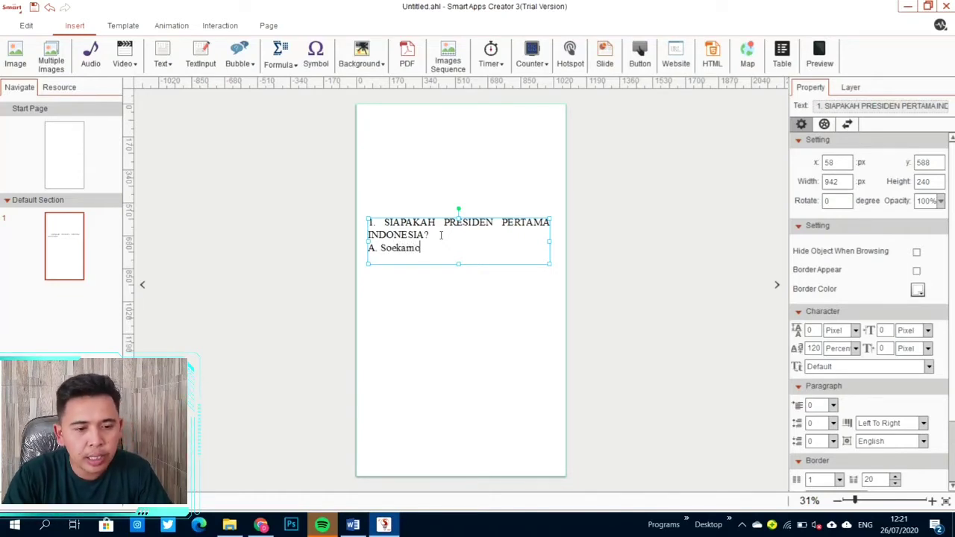
- Add the answer options "B. Suharto" and "C. Bj. Habibi" below option A, with a blank line before each
key("Return")
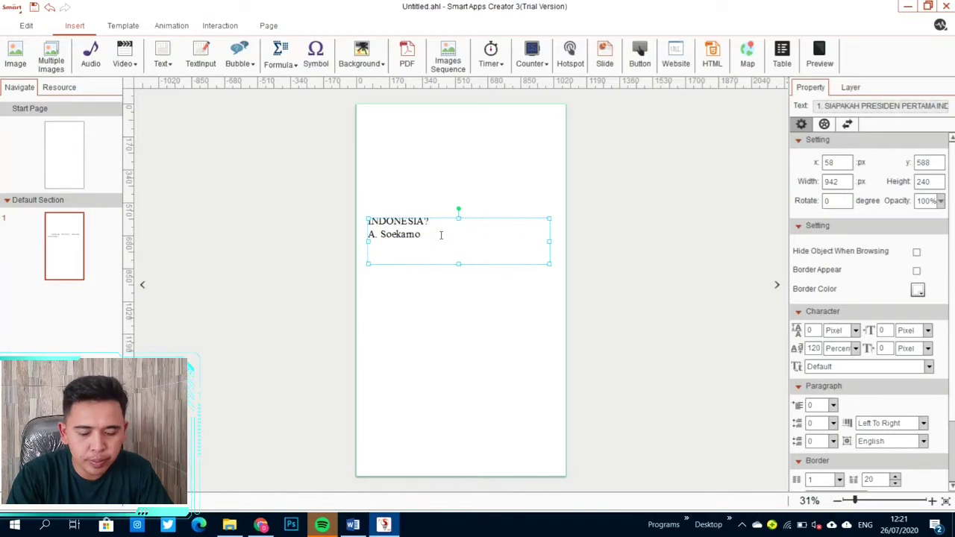
type("B. S")
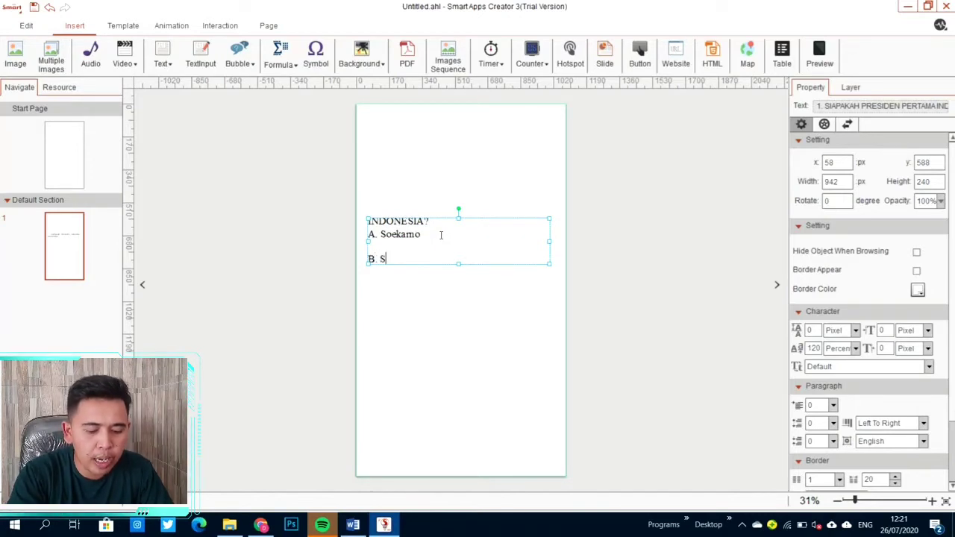
type("uharto")
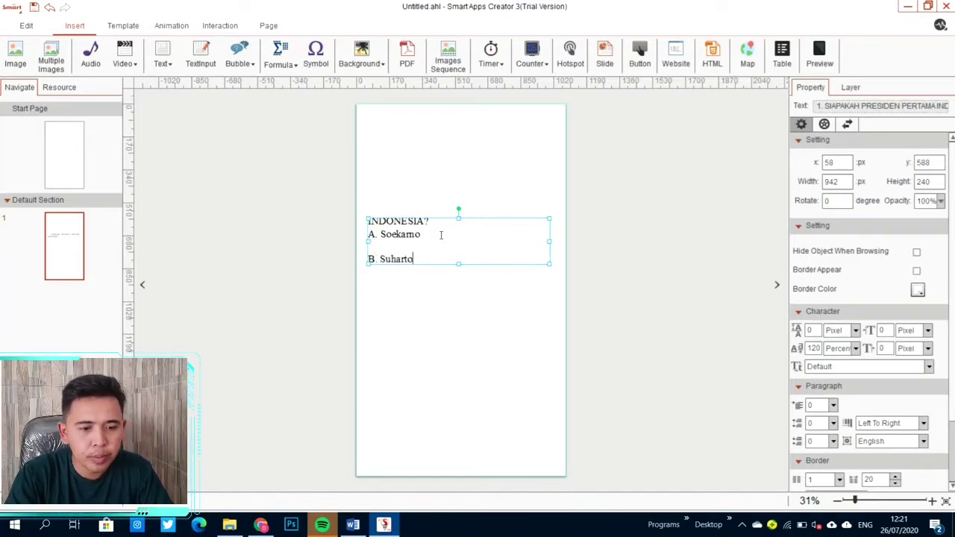
key("Return")
key("Return")
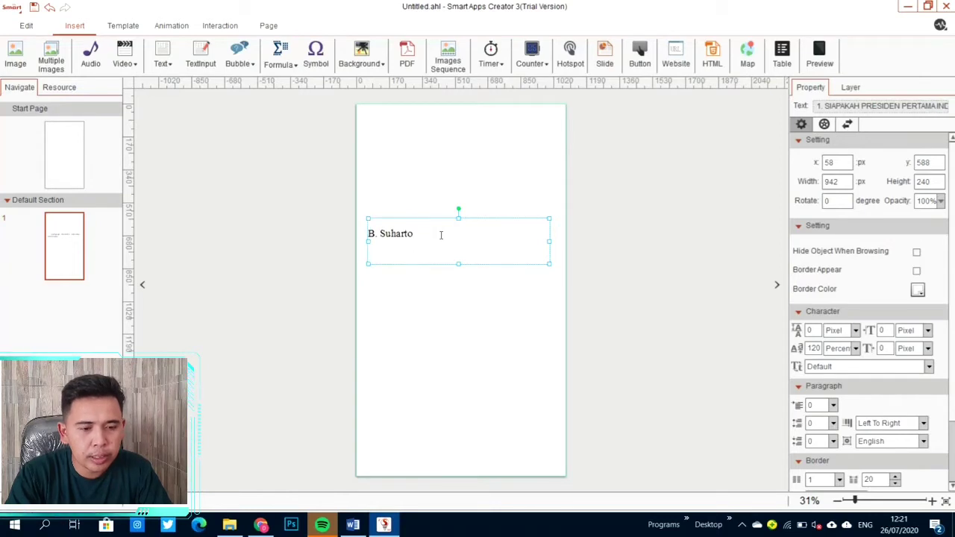
type("C. ")
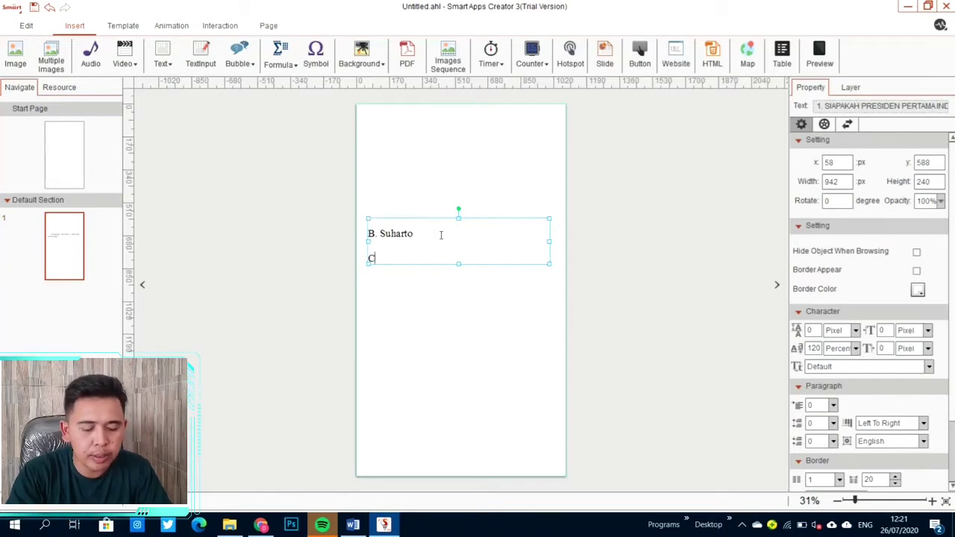
type("Bj")
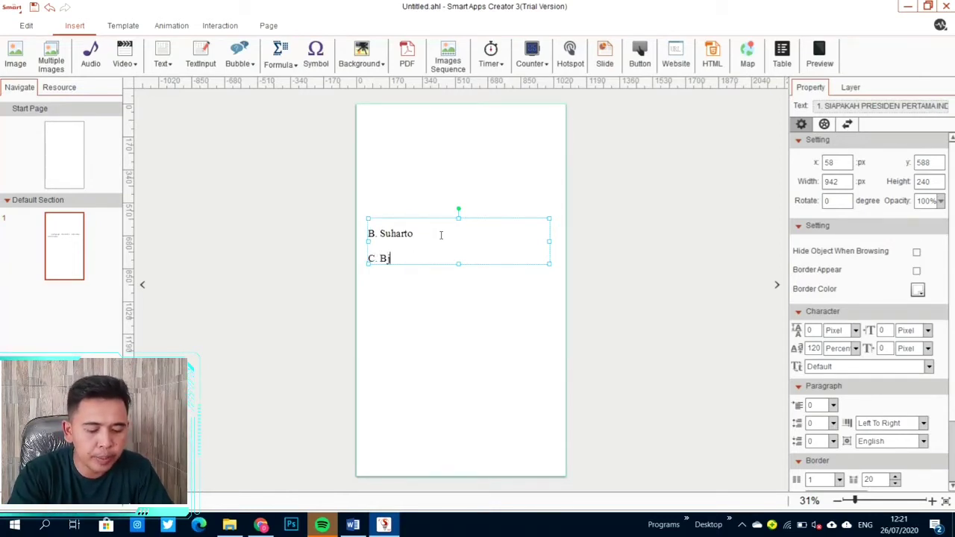
type(". Habibi")
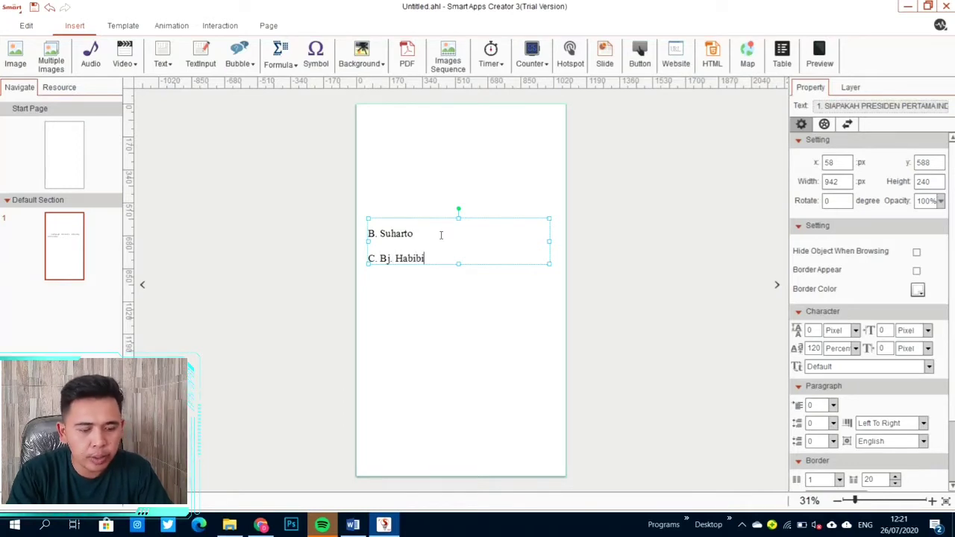
- Add the answer option "D. Jokowi" on a new line below option C
key("Return")
type("D")
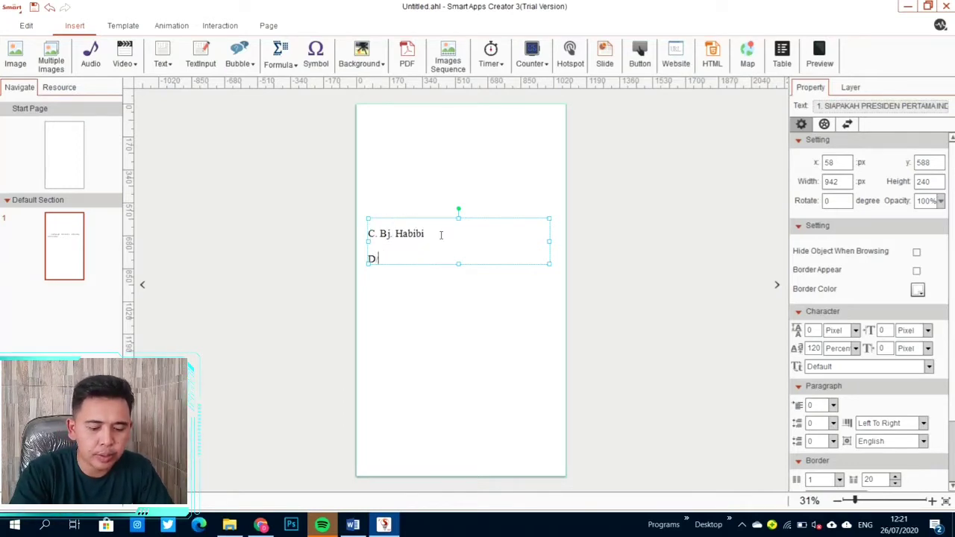
type("/ Jokowi")
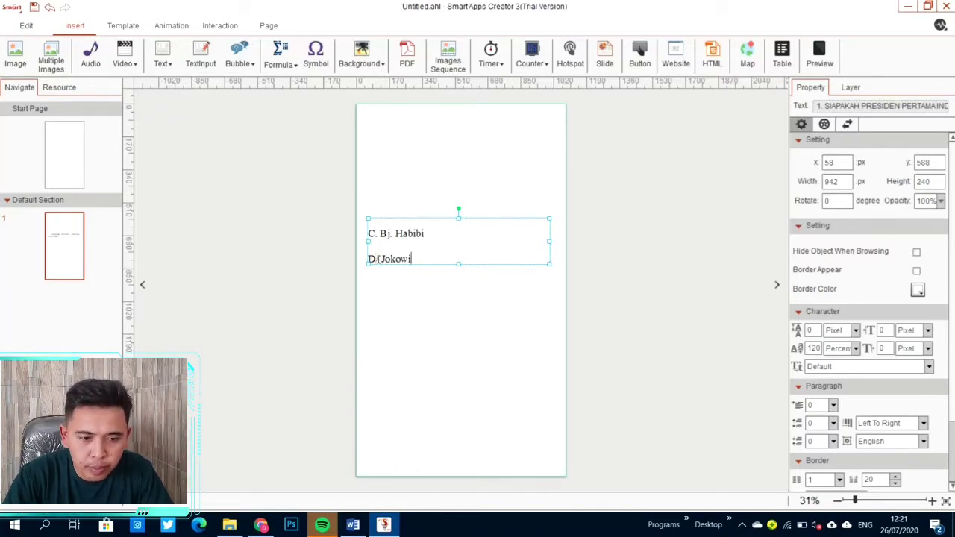
left_click(378, 259)
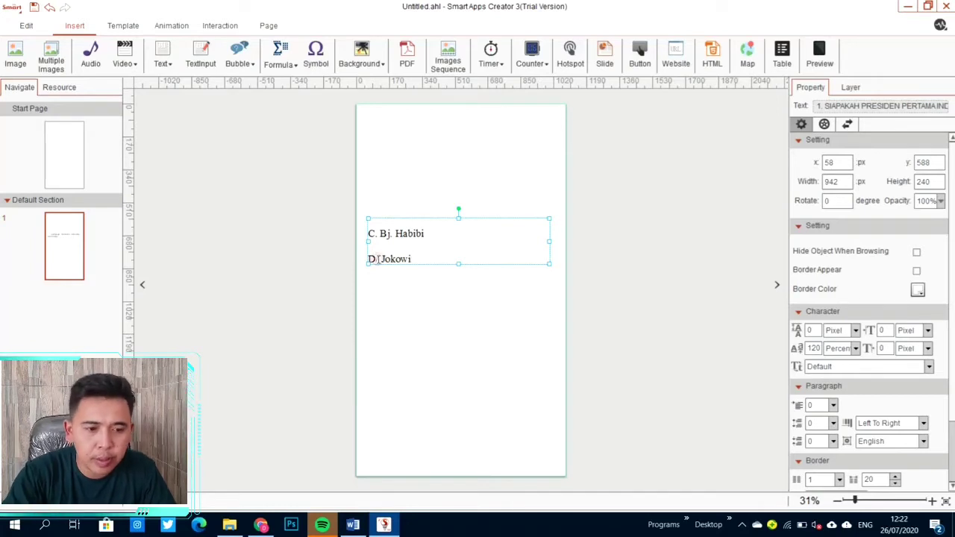
key("BackSpace")
type(".")
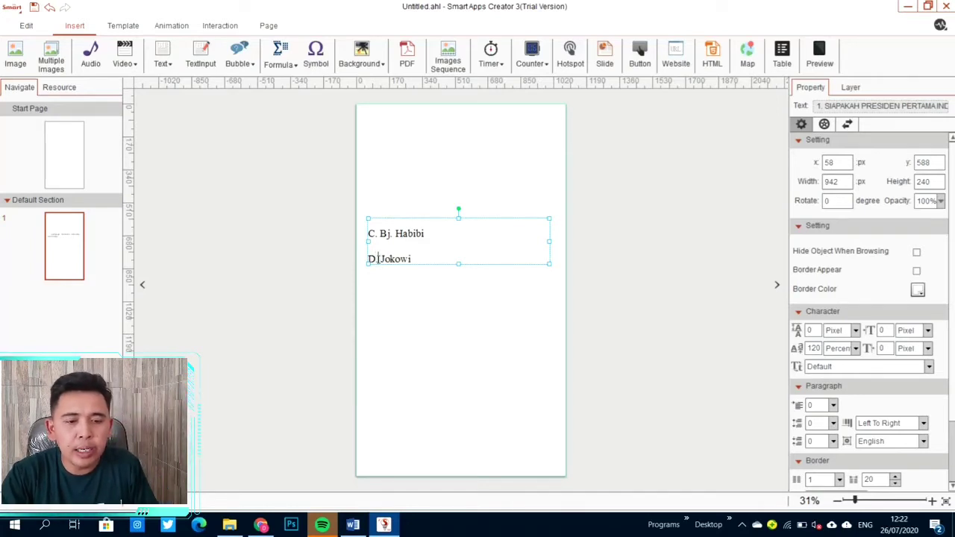
- Extend the question's text box upward to a height of about 636 px and move it to about x 61, y 356
left_click_drag(459, 217, 457, 138)
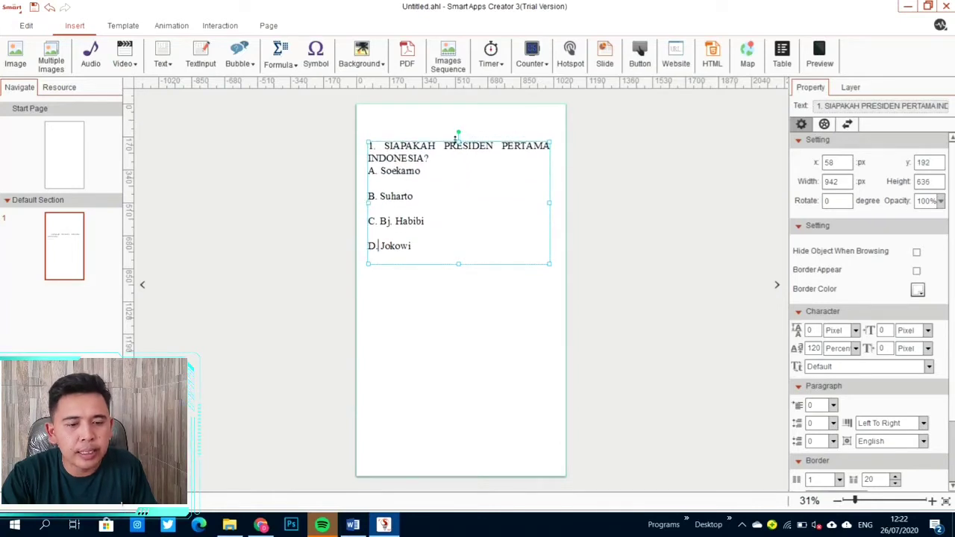
left_click_drag(470, 262, 472, 295)
left_click(463, 332)
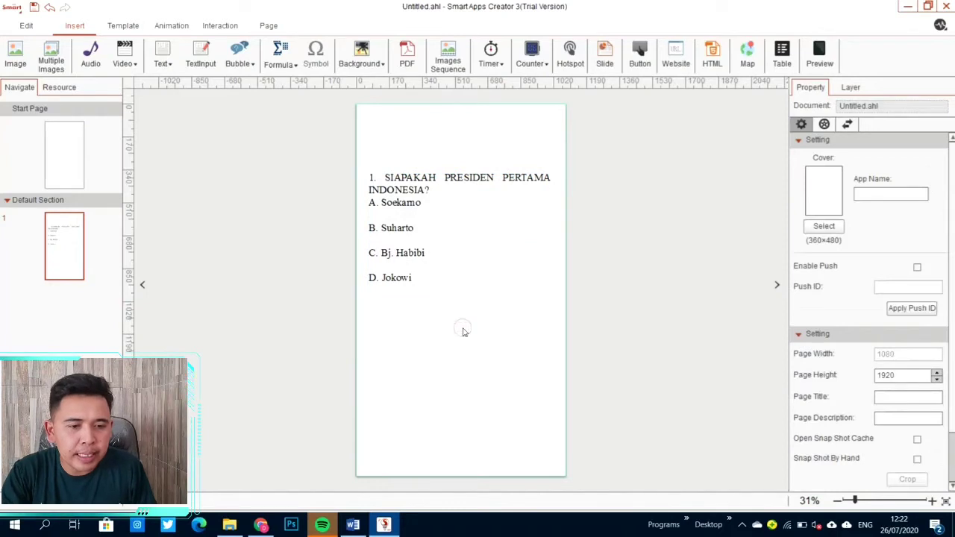
- Insert a blank line between the question and option A, and extend the text box downward to a height of about 680 px
left_click(418, 197)
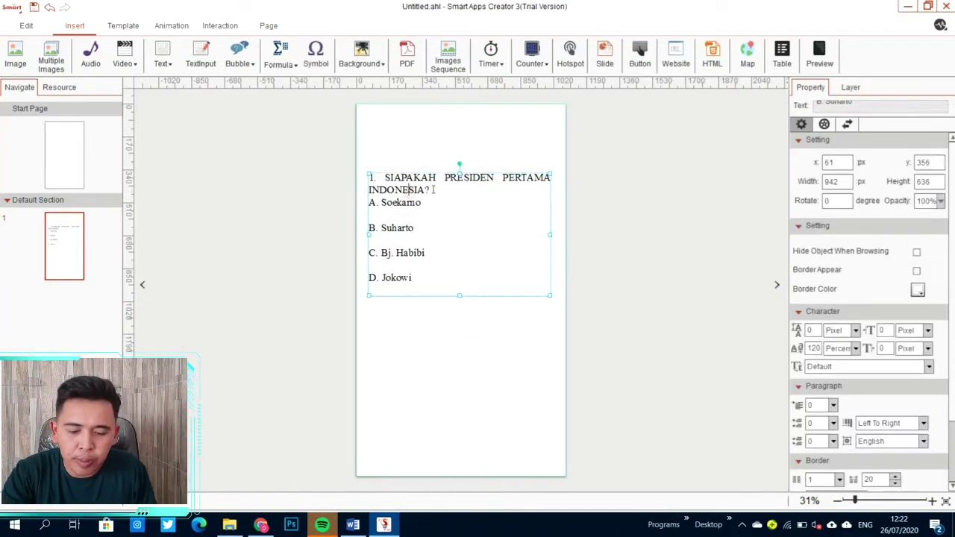
left_click(433, 190)
key("Return")
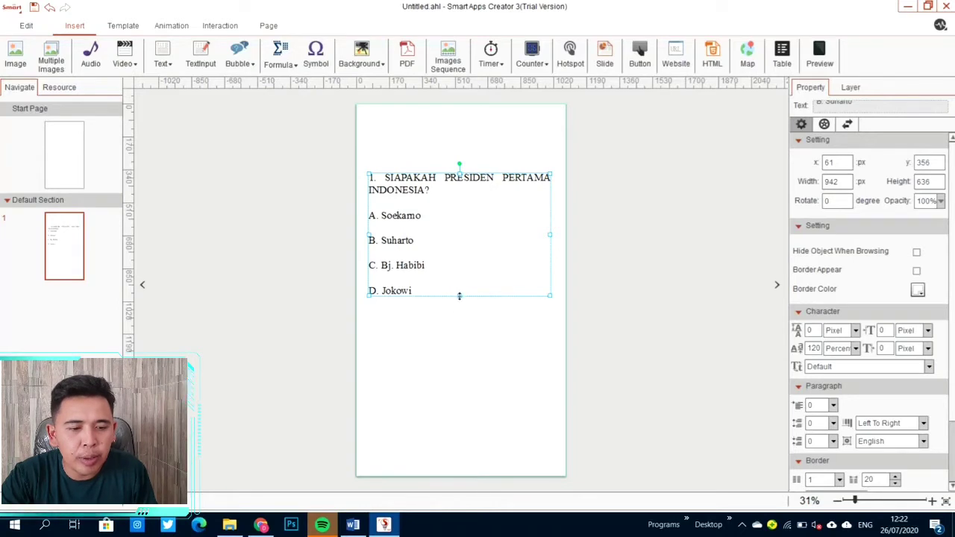
mouse_move(459, 295)
left_mouse_down()
mouse_move(463, 321)
mouse_move(460, 305)
left_mouse_up()
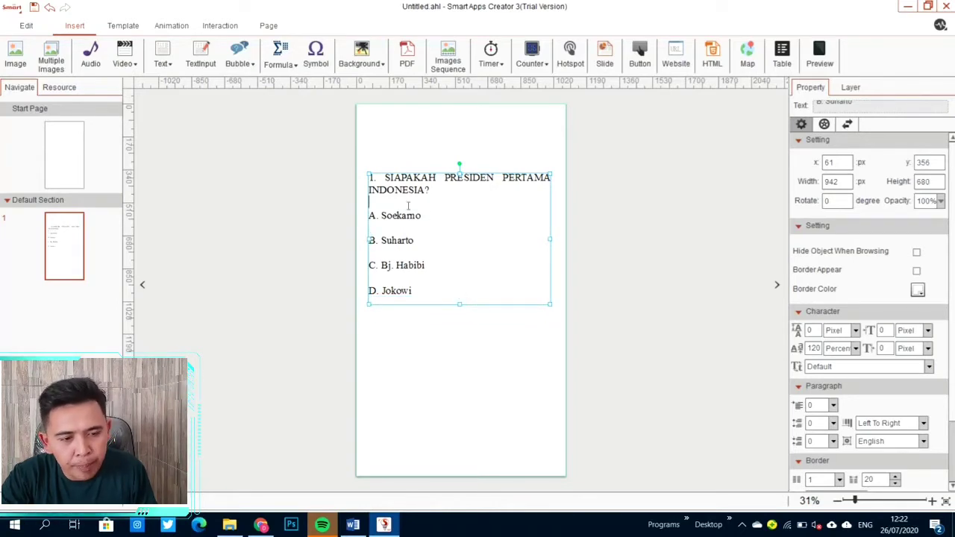
- Remove the blank lines between answer options A, B, C and D
left_click(380, 227)
key("BackSpace")
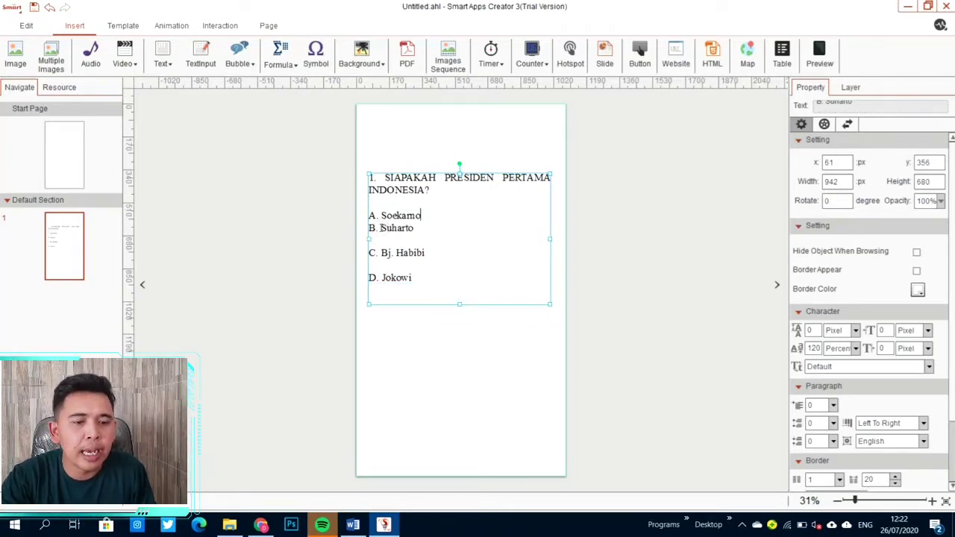
left_click(384, 238)
key("BackSpace")
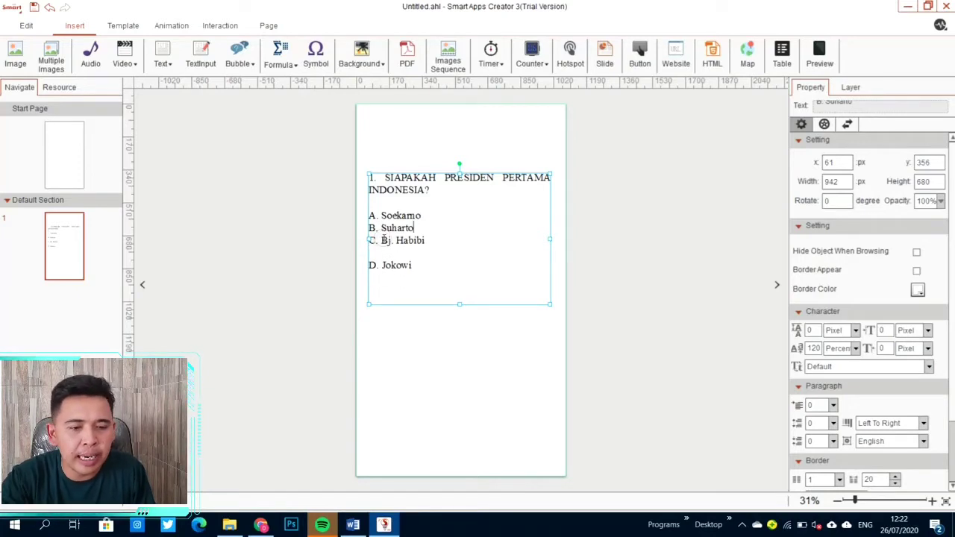
left_click(382, 252)
key("BackSpace")
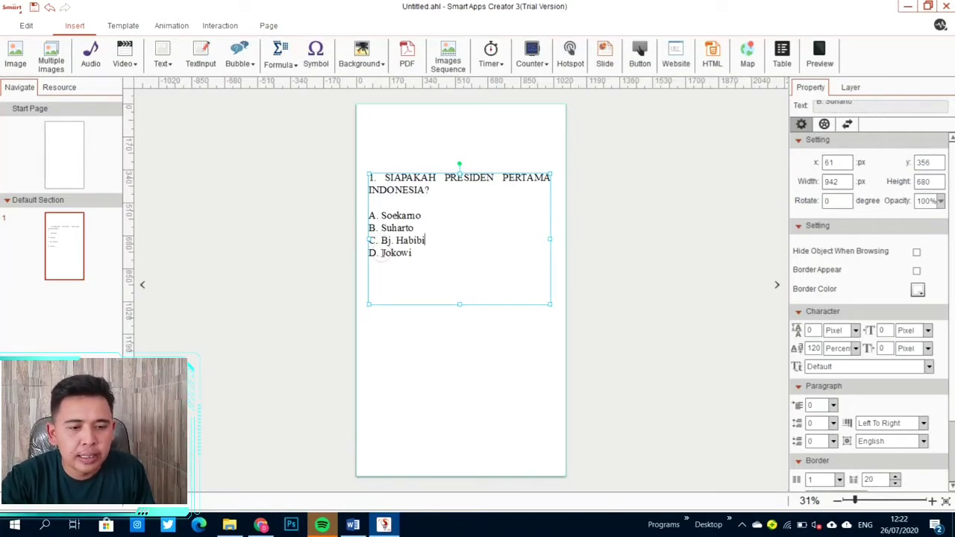
- Restore a blank line after each of the answer options A, B and C
left_click(424, 216)
key("Return")
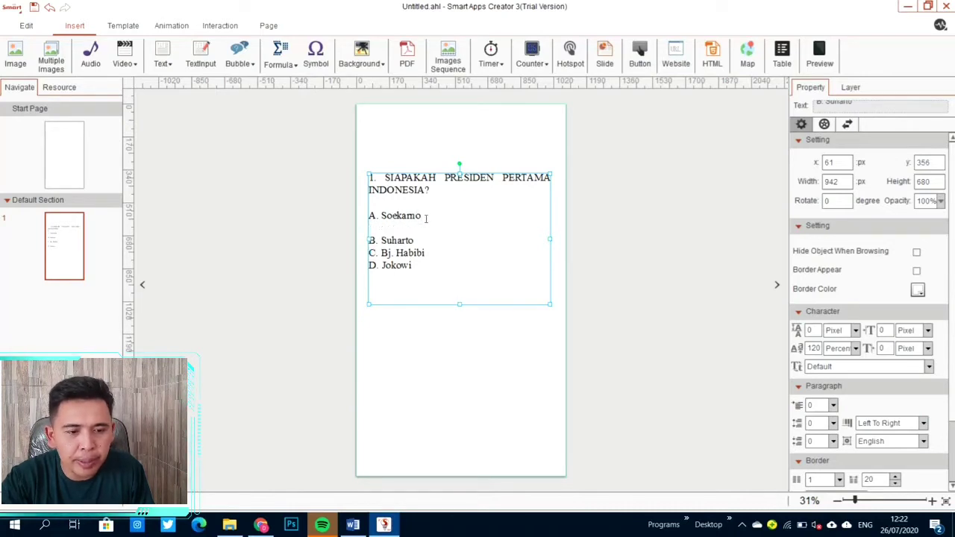
left_click(417, 246)
key("Return")
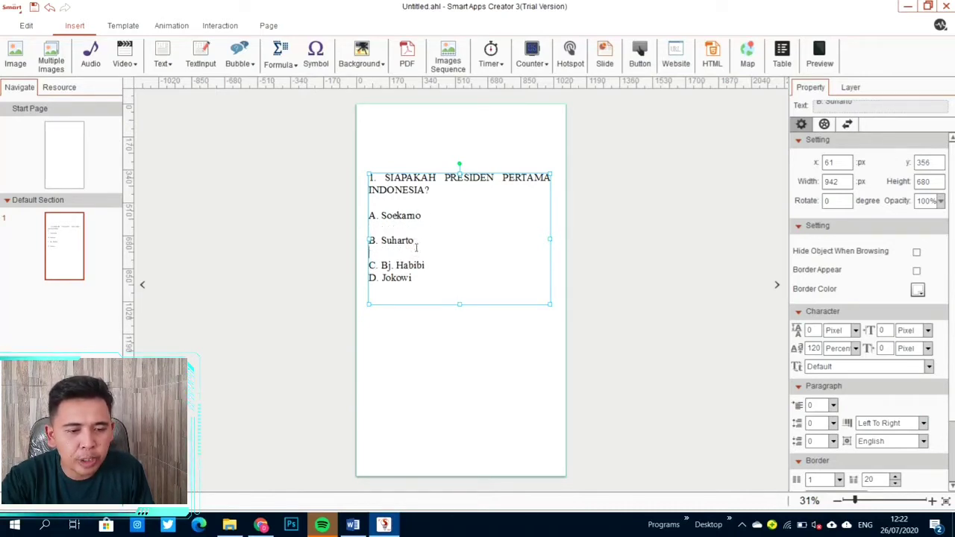
left_click(435, 268)
key("Return")
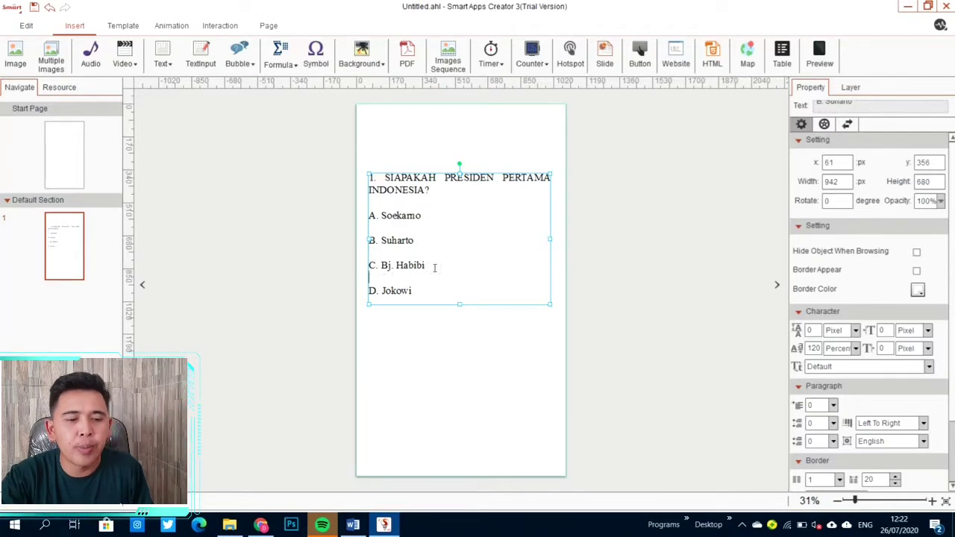
left_click(423, 282)
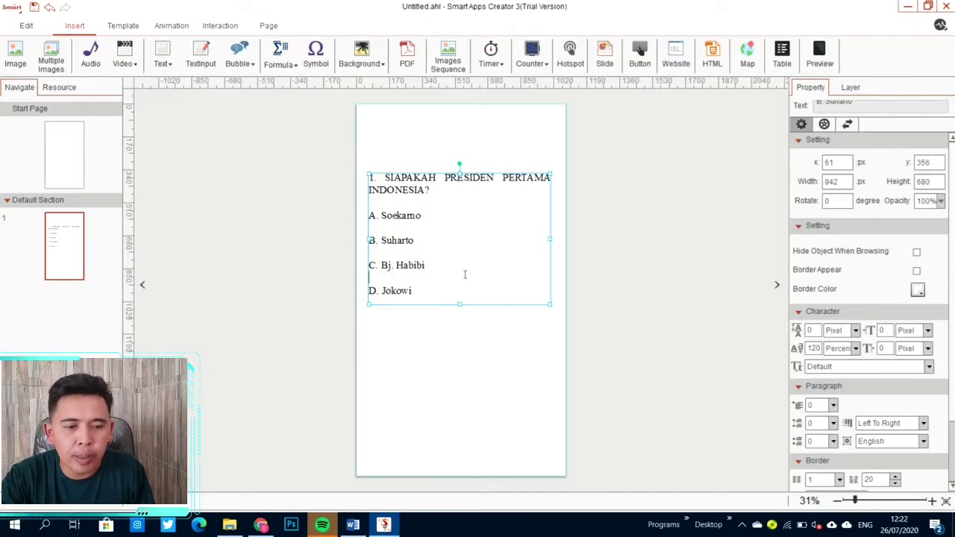
- Make the question text bold and move its text box up to about x 58, y 294
left_click_drag(430, 189, 350, 180)
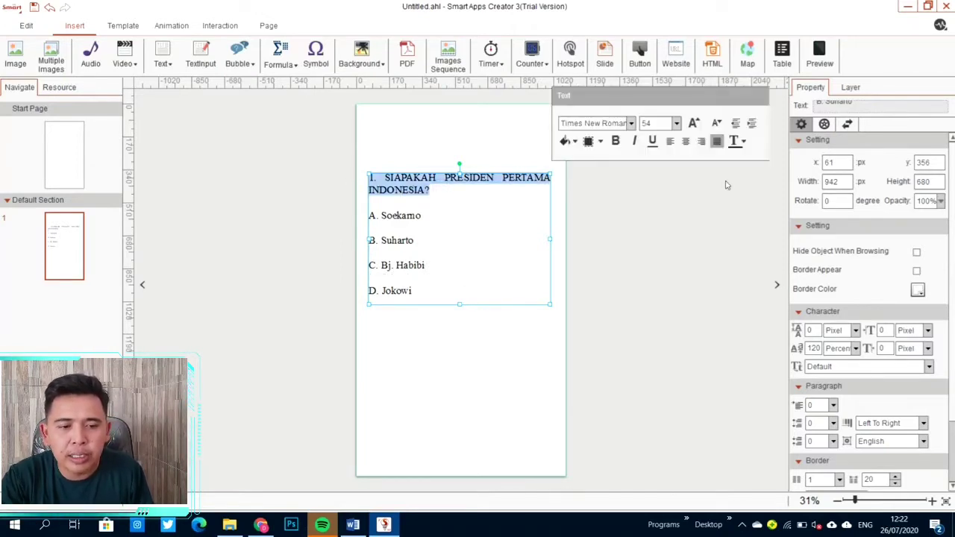
left_click(616, 142)
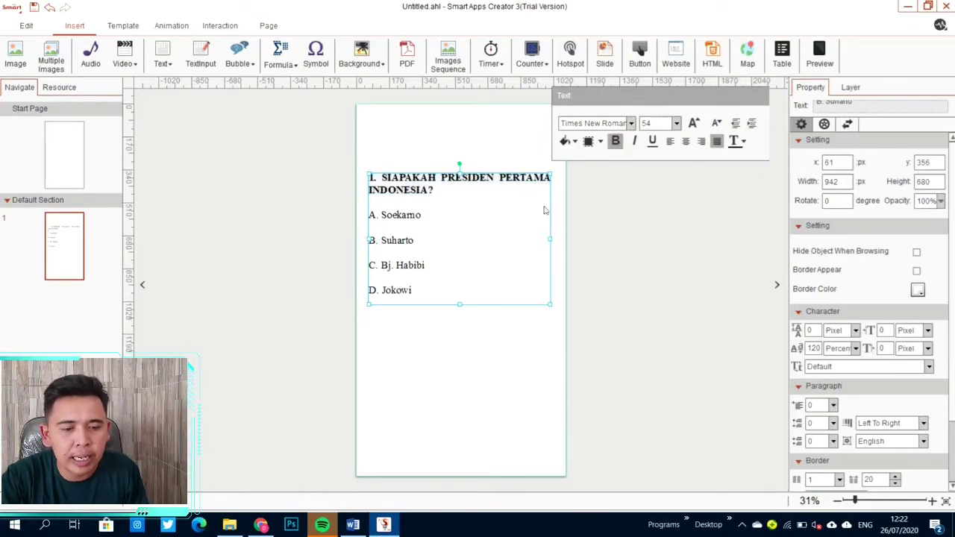
left_click_drag(495, 303, 493, 292)
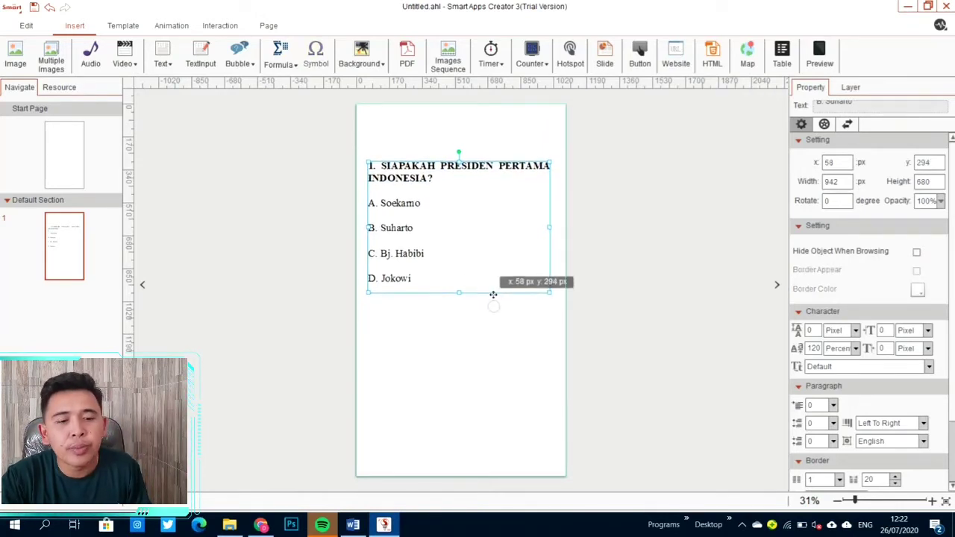
left_click(713, 208)
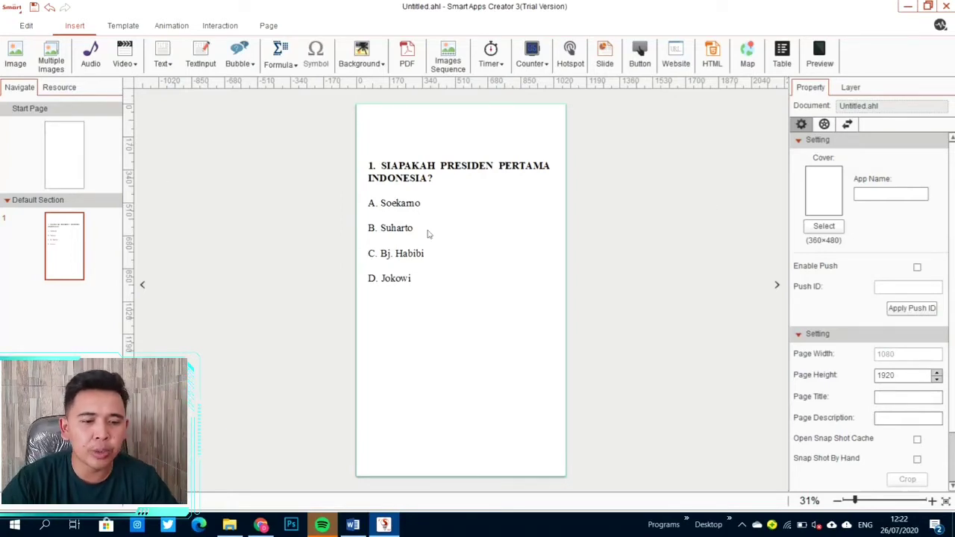
left_click(391, 209)
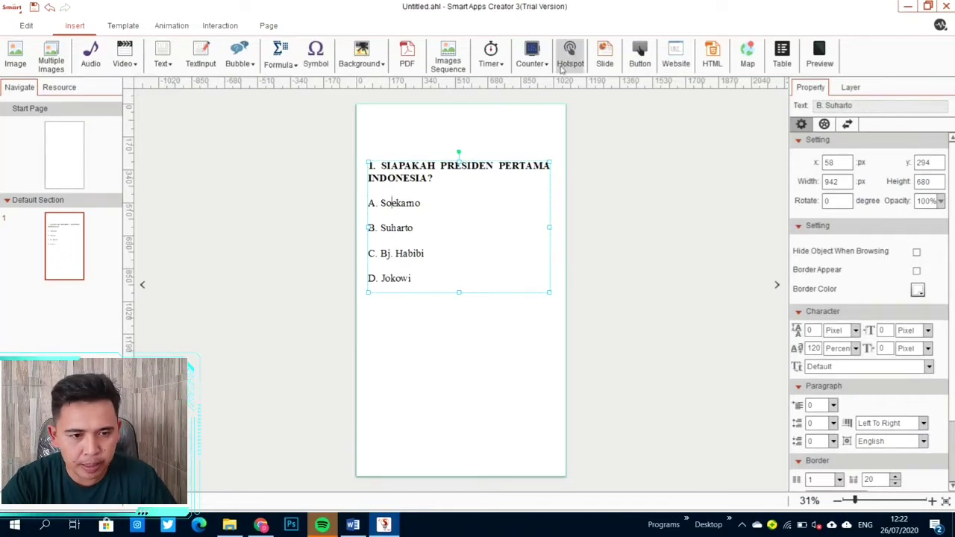
left_click(484, 141)
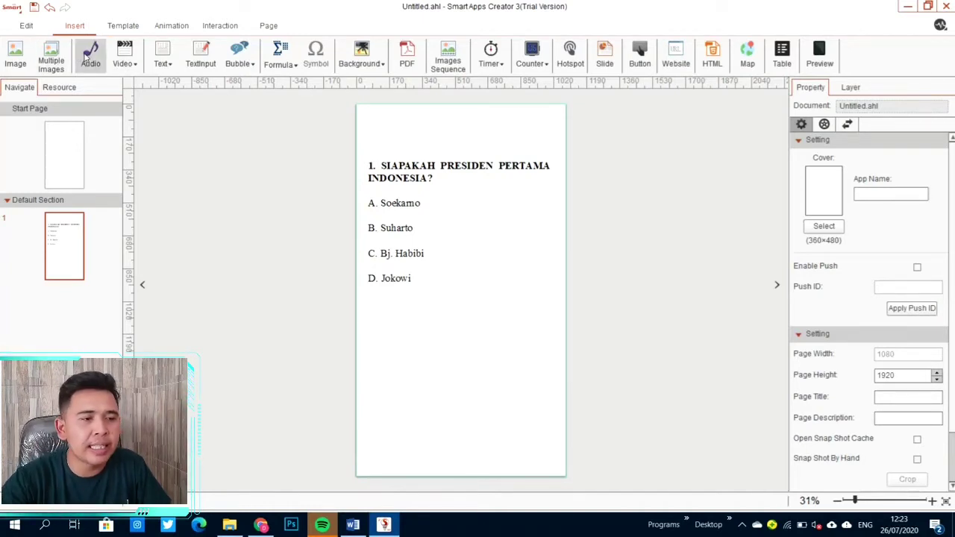
- Insert the green check mark image "ok-icon-hi" and the red X button image together from the DOIf NITIF MAS folder
left_click(23, 56)
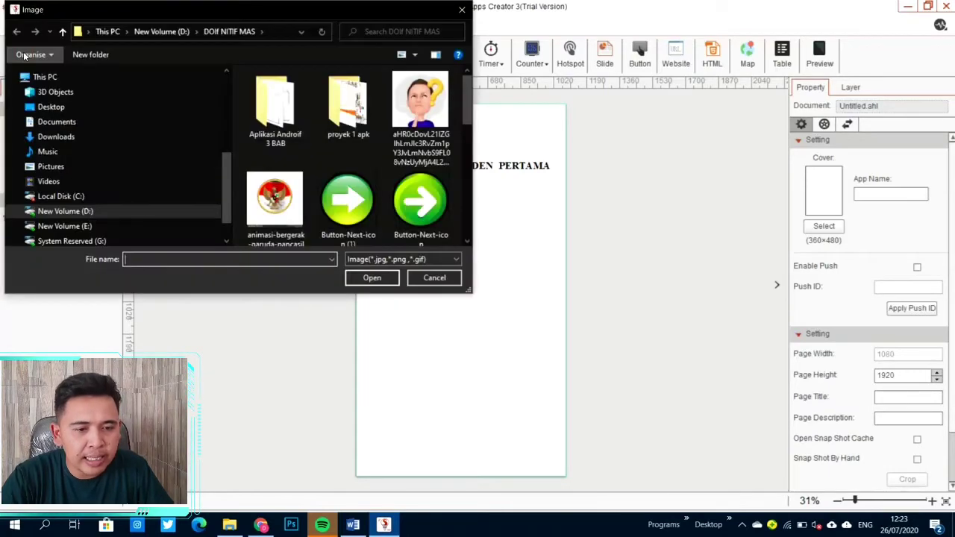
left_click_drag(465, 97, 465, 182)
left_click(357, 97)
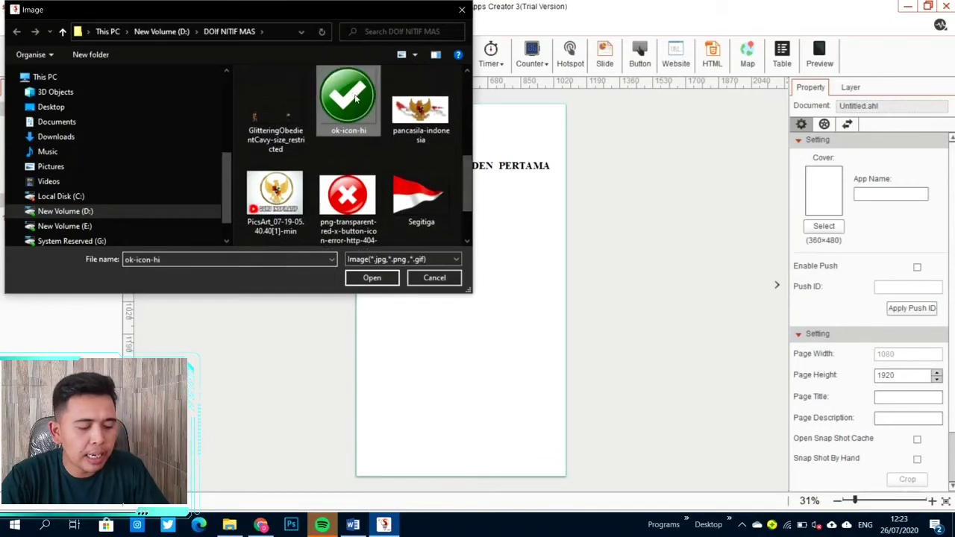
left_click(363, 192)
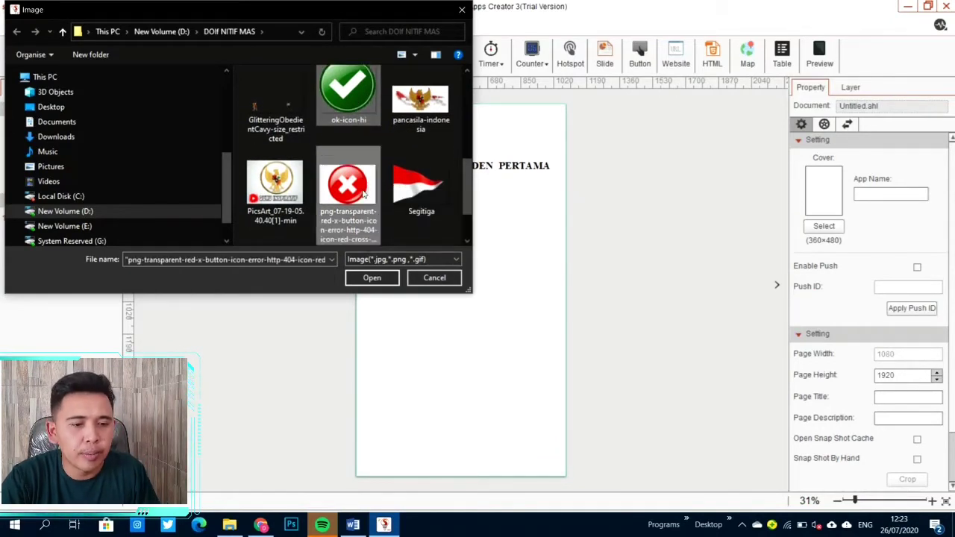
left_click(371, 277)
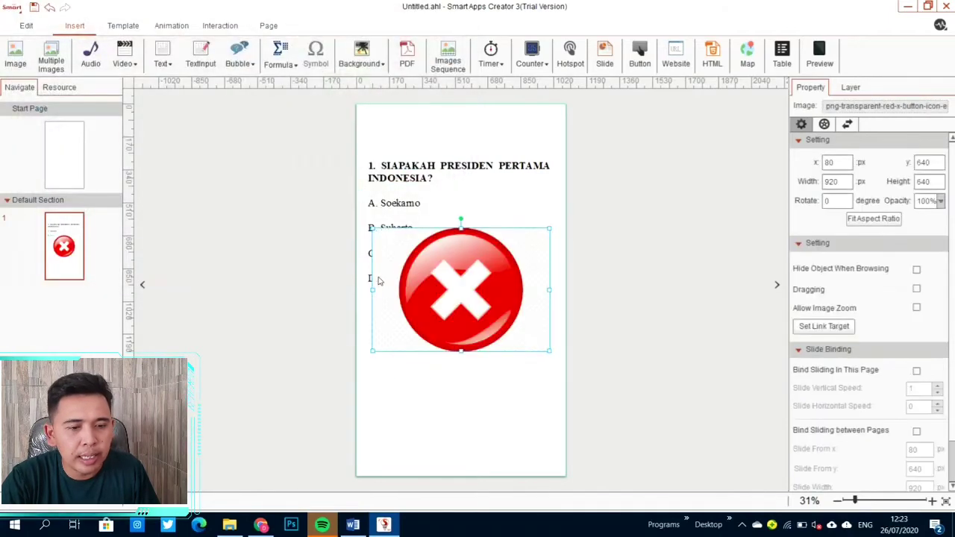
- Shrink the red X image to about 563 × 391 px and move it to the lower part of the page, off the check mark
mouse_move(466, 293)
left_mouse_down()
mouse_move(459, 389)
mouse_move(468, 267)
mouse_move(463, 310)
left_mouse_up()
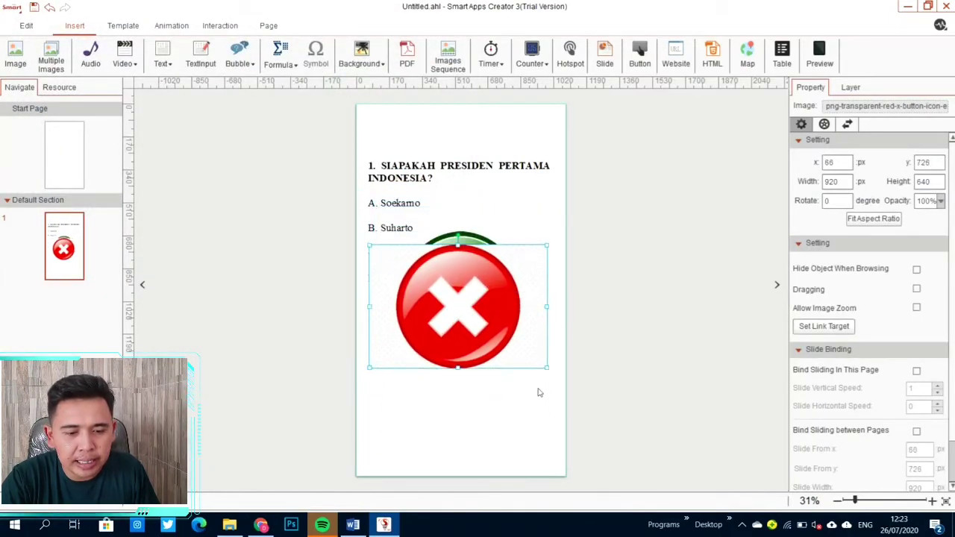
left_click_drag(547, 367, 478, 320)
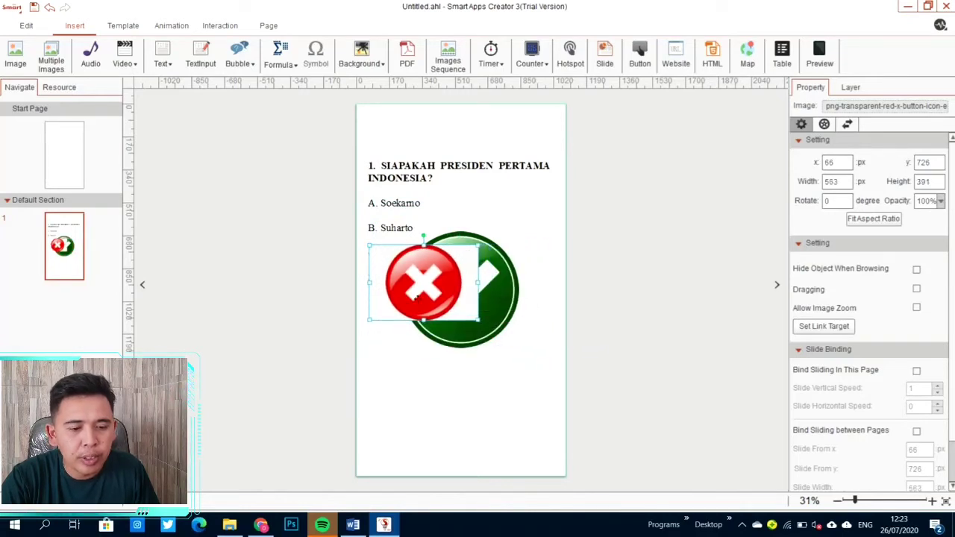
left_click_drag(417, 297, 436, 414)
left_click(457, 358)
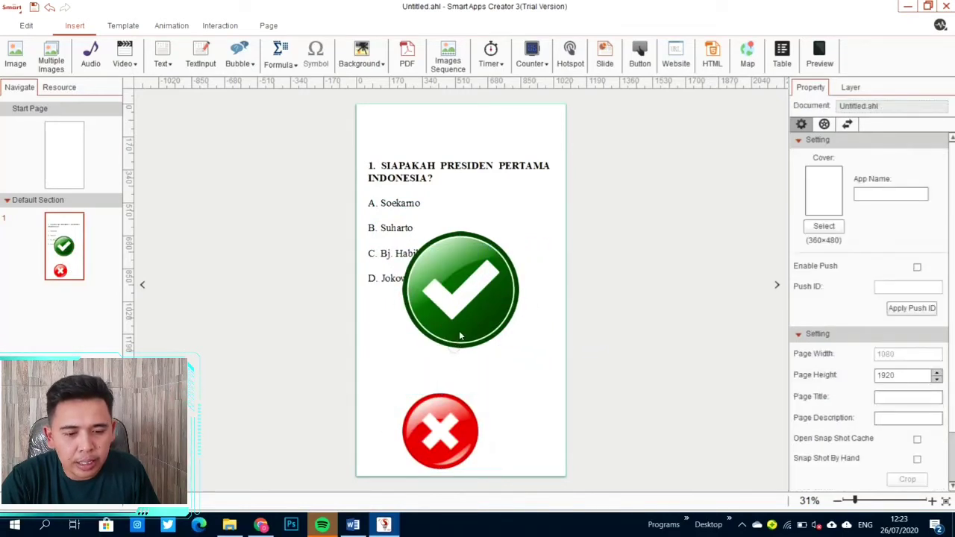
- Shrink the green check mark and place it below the answers, with the red X image to its left at about x 24, y 930
left_click(460, 336)
left_click_drag(518, 350, 515, 326)
left_click_drag(436, 432, 415, 323)
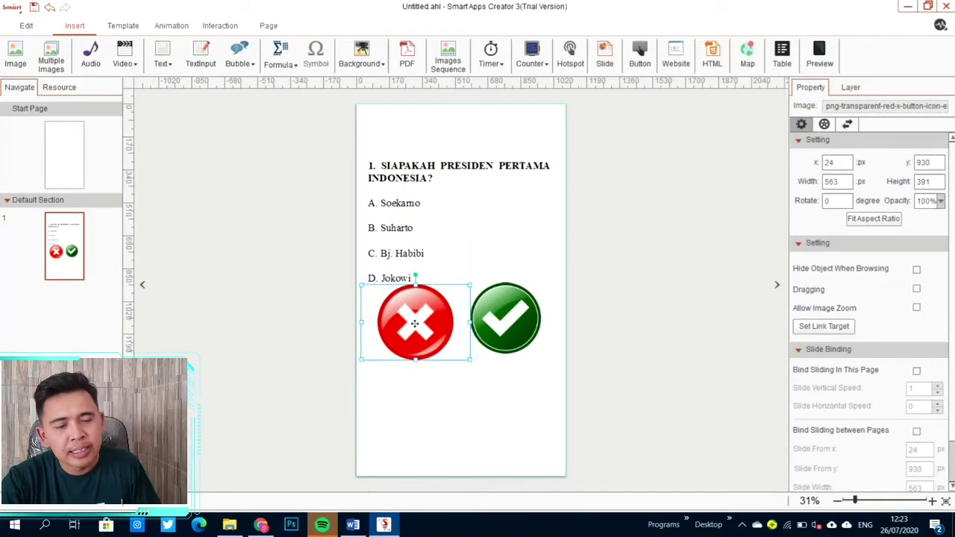
left_click(437, 423)
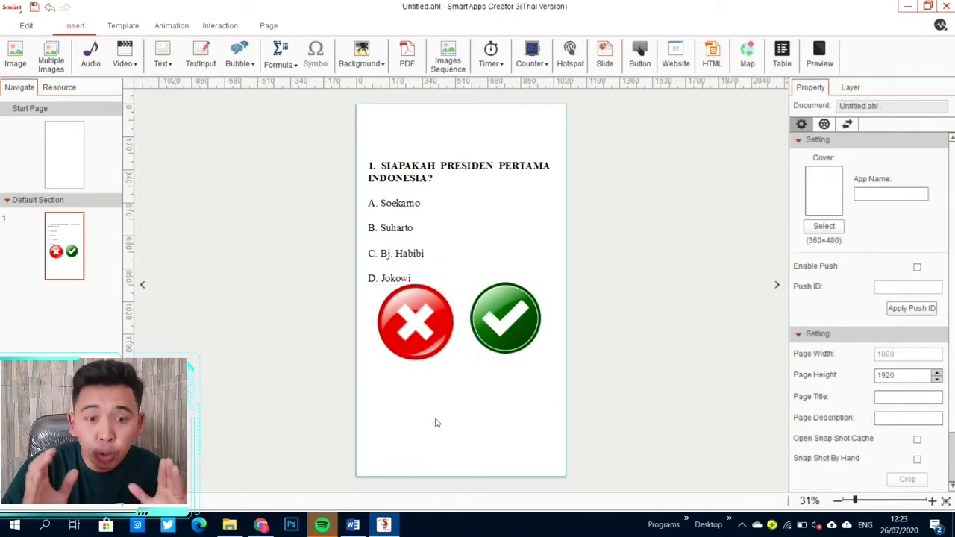